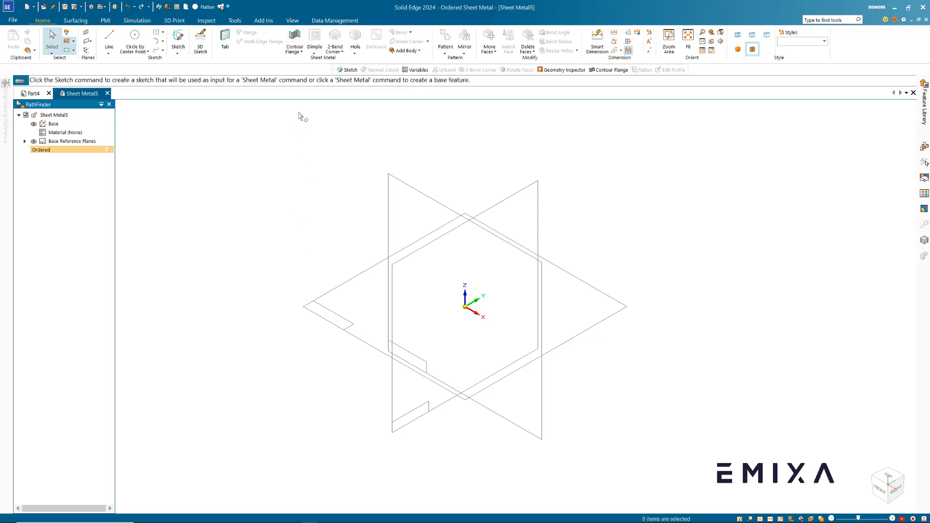
- Set the sheet metal material thickness to 3 in the gage properties and apply it to the model
double_click(65, 132)
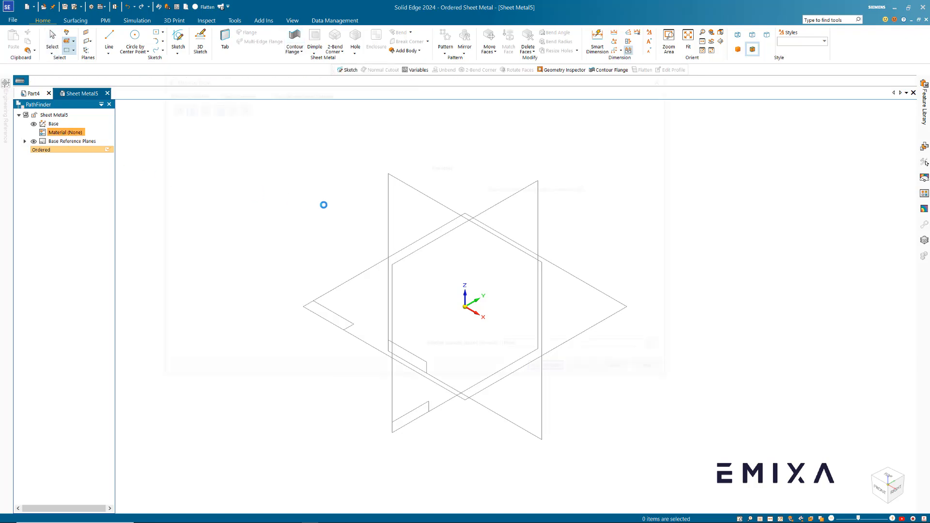
click(231, 91)
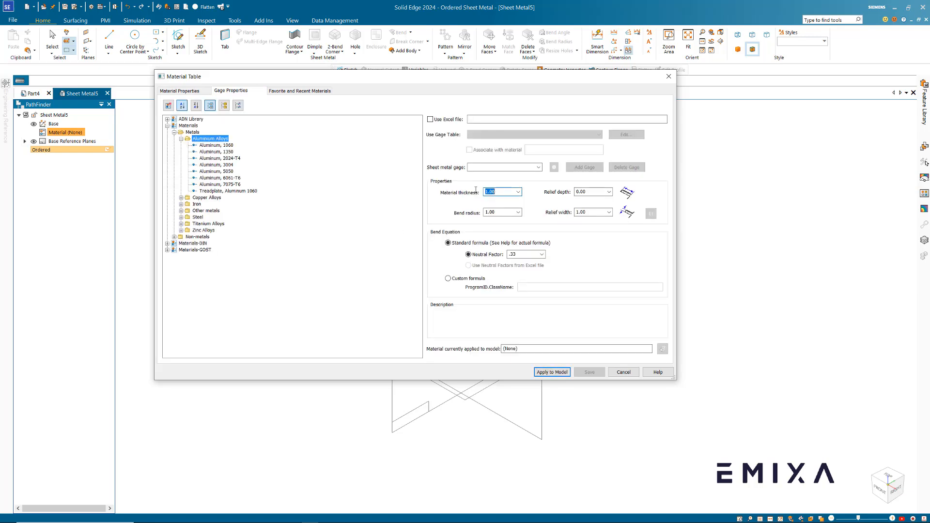
text(3)
key(Tab)
click(539, 375)
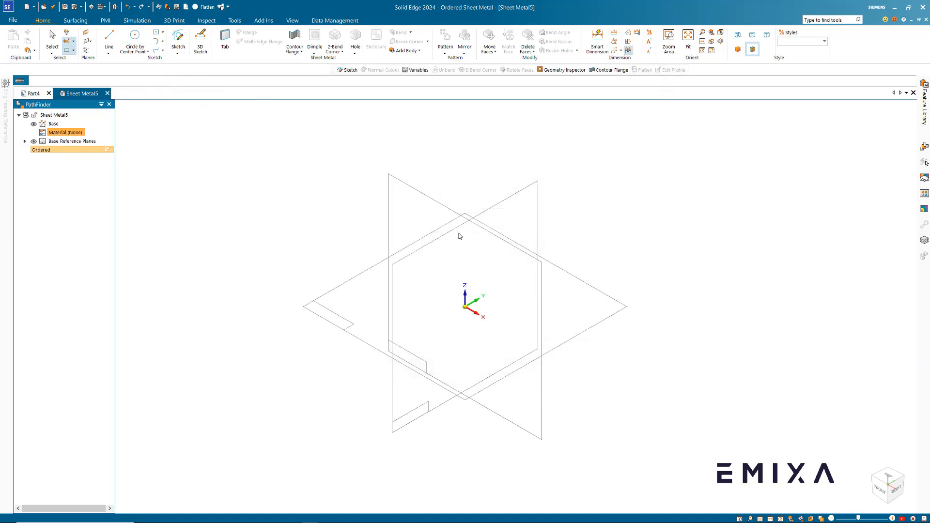
- Start a contour flange on the YZ plane and sketch lines from the origin: 13 toward negative Y, 54.5 upward, 35 toward positive Y
click(295, 40)
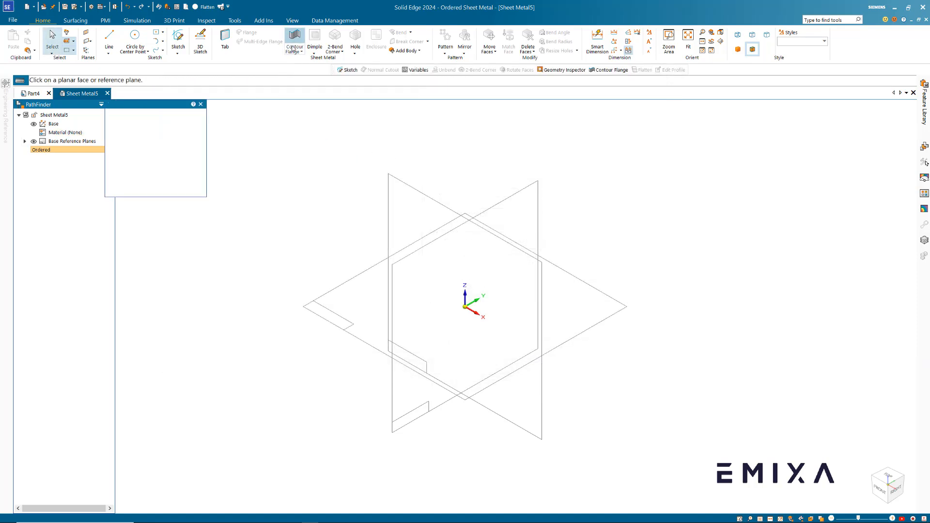
click(520, 218)
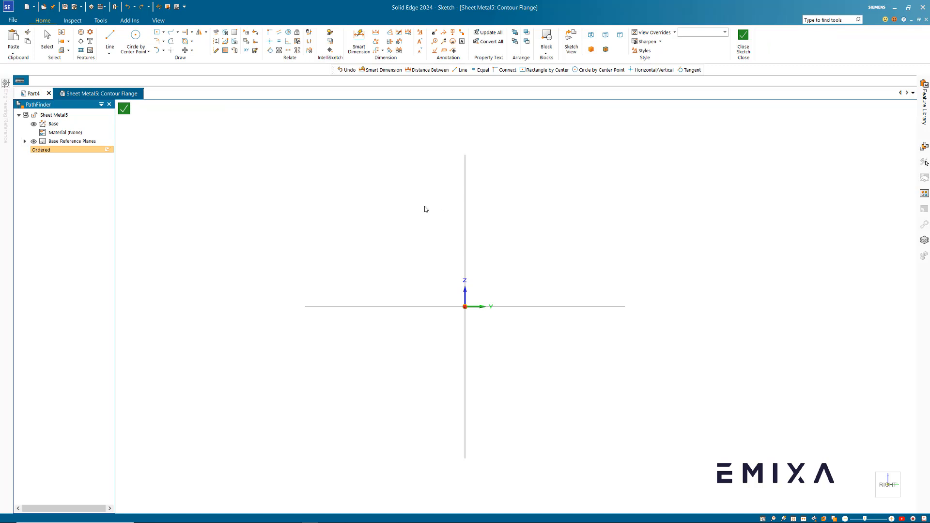
click(465, 306)
text(13)
key(Return)
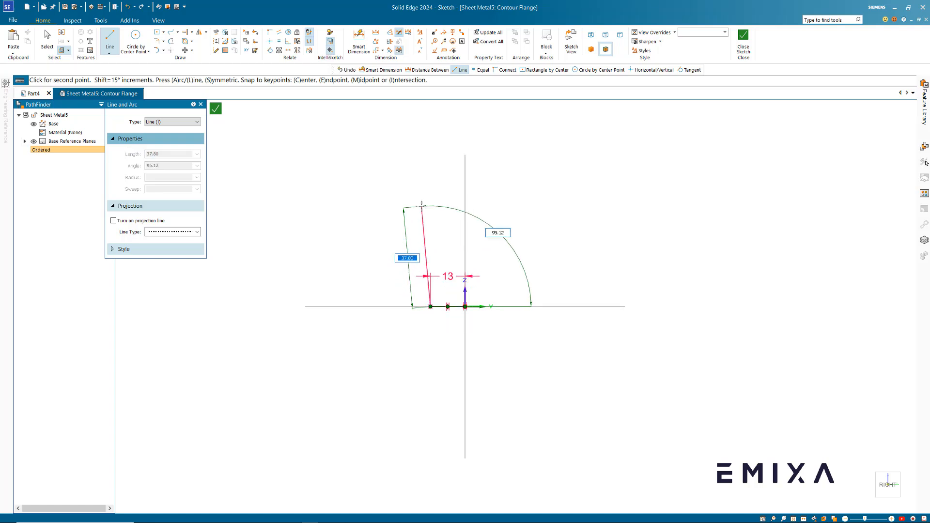
text(54.50)
key(Tab)
key(Return)
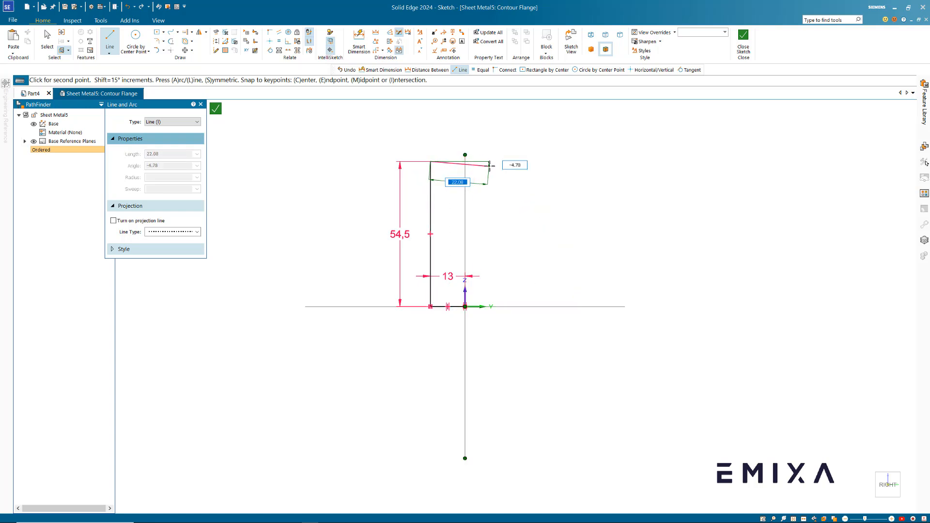
text(35)
key(Return)
key(Escape)
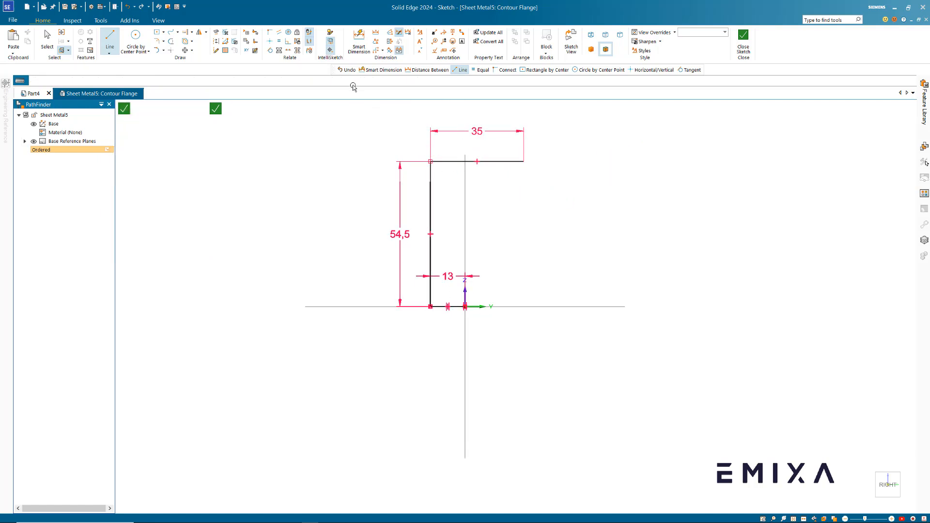
- Review the IntelliSketch automatic dimensioning options without changing them
click(329, 34)
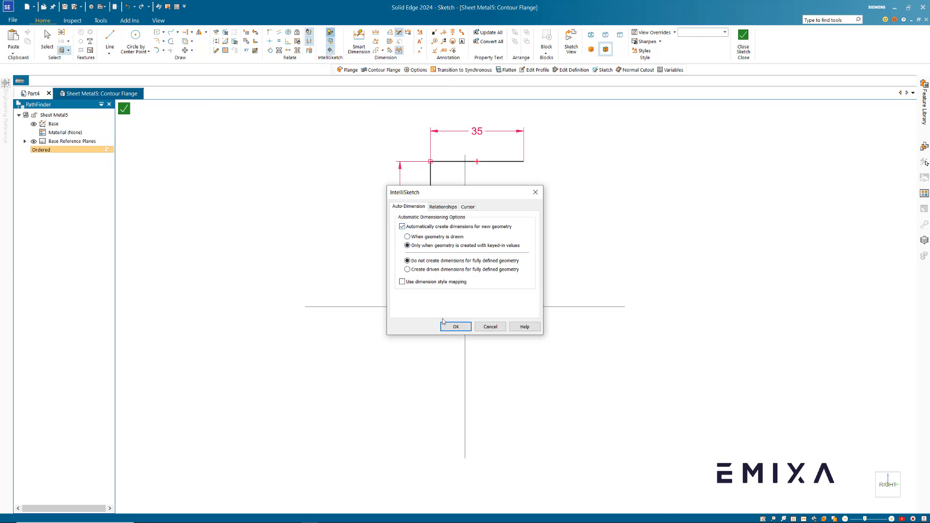
click(455, 327)
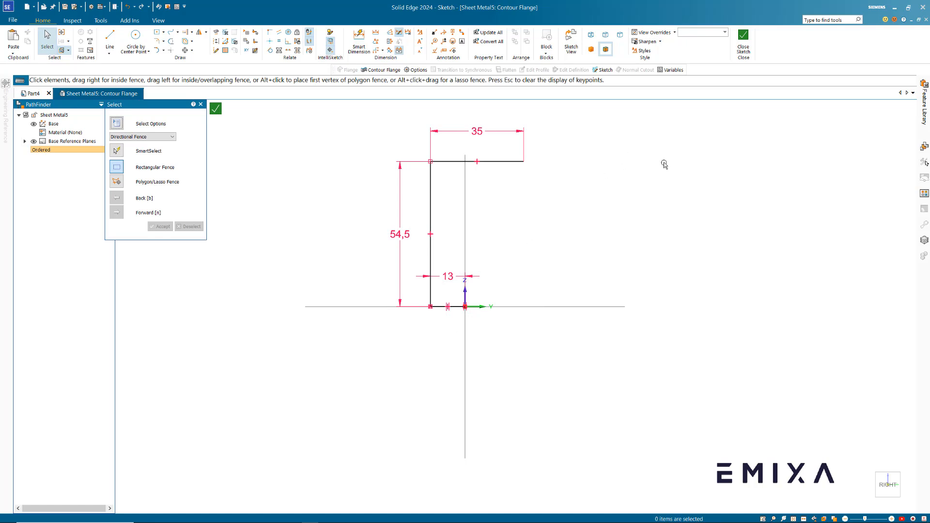
- Close the profile sketch and finish the contour flange with material inside the profile and a symmetric extent of 142.7
click(743, 38)
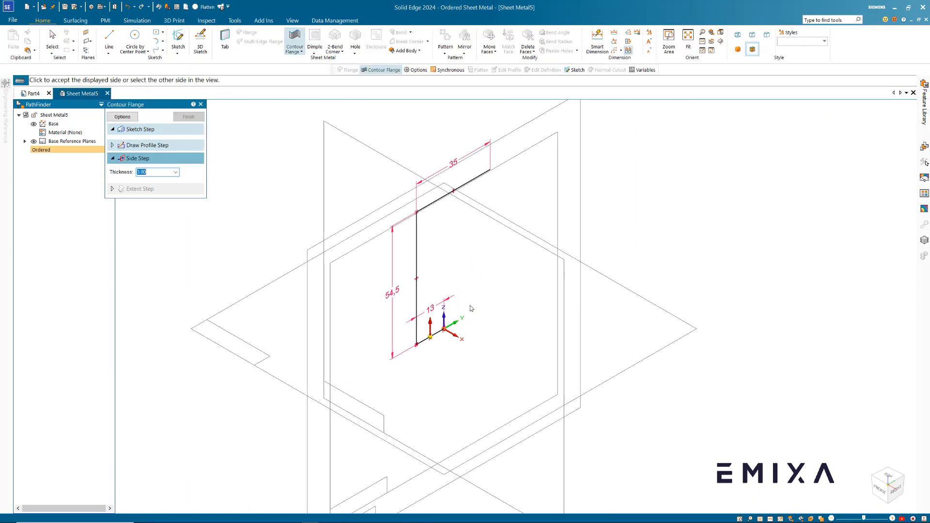
click(494, 294)
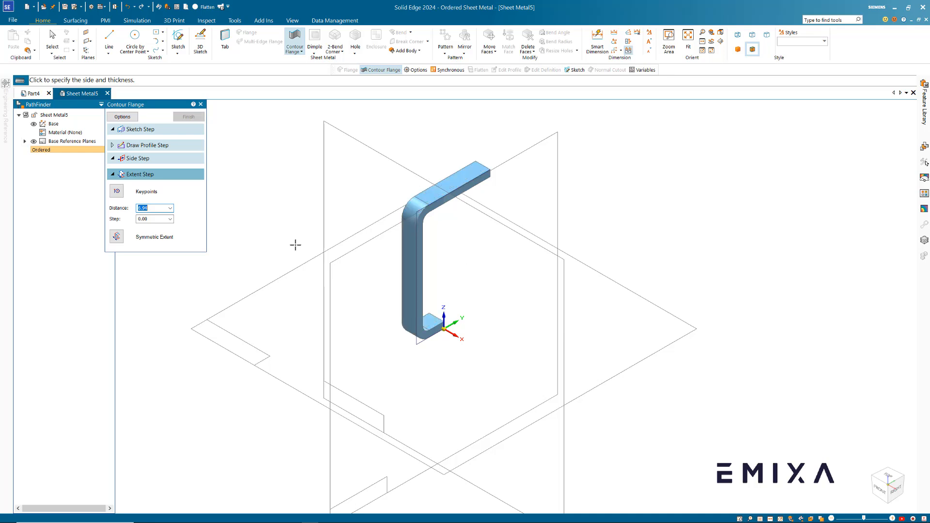
click(122, 242)
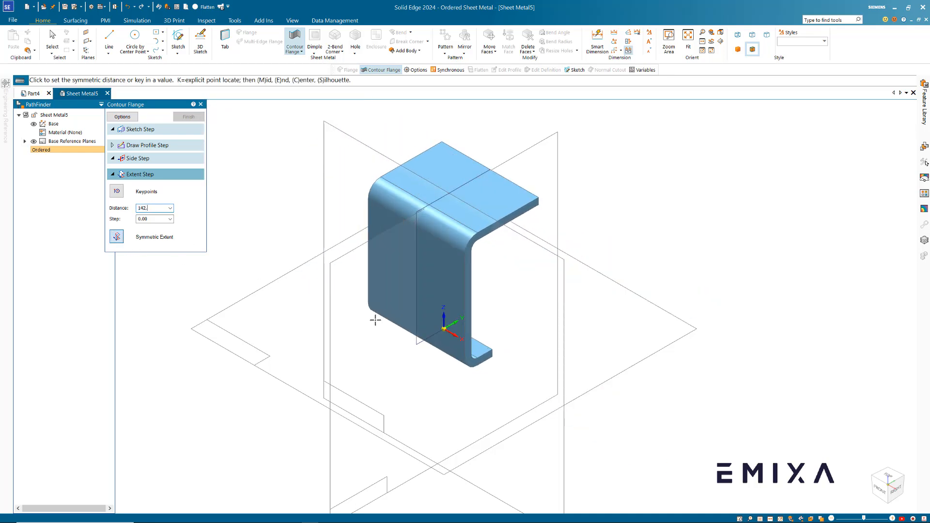
click(375, 319)
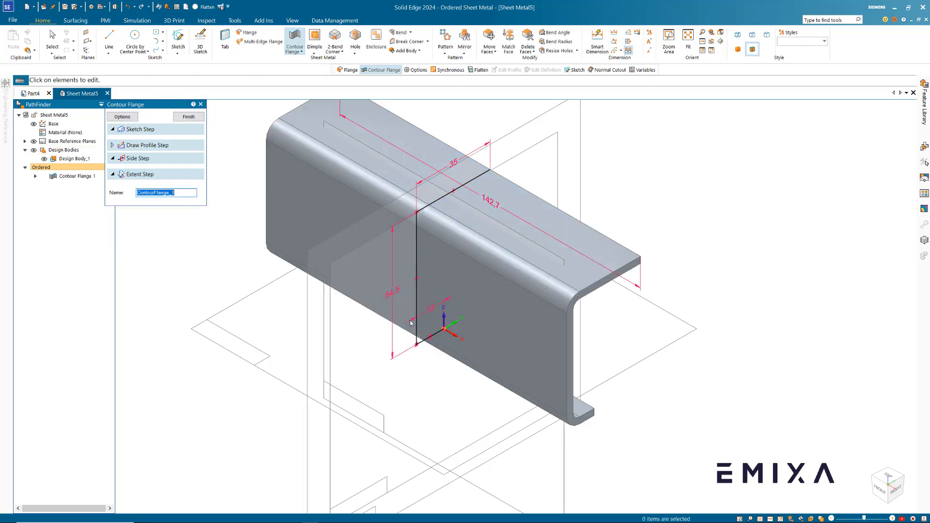
click(188, 118)
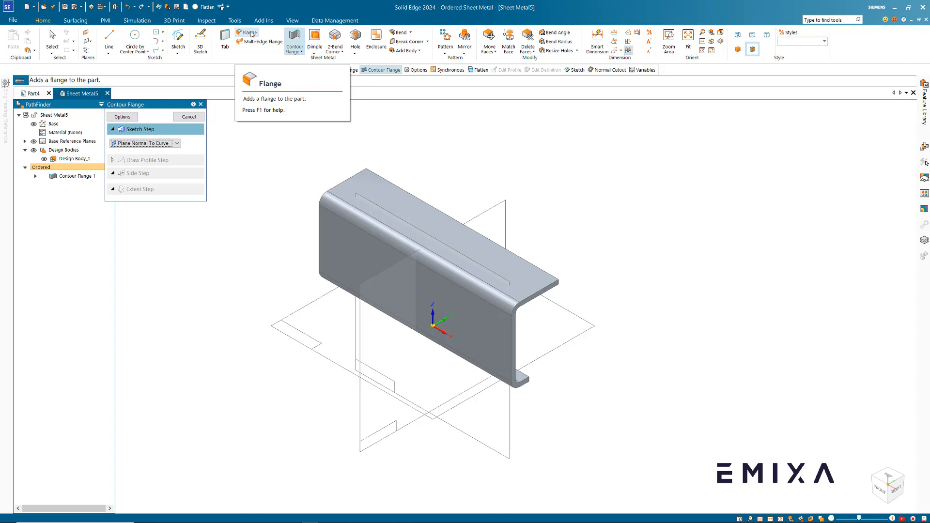
click(191, 117)
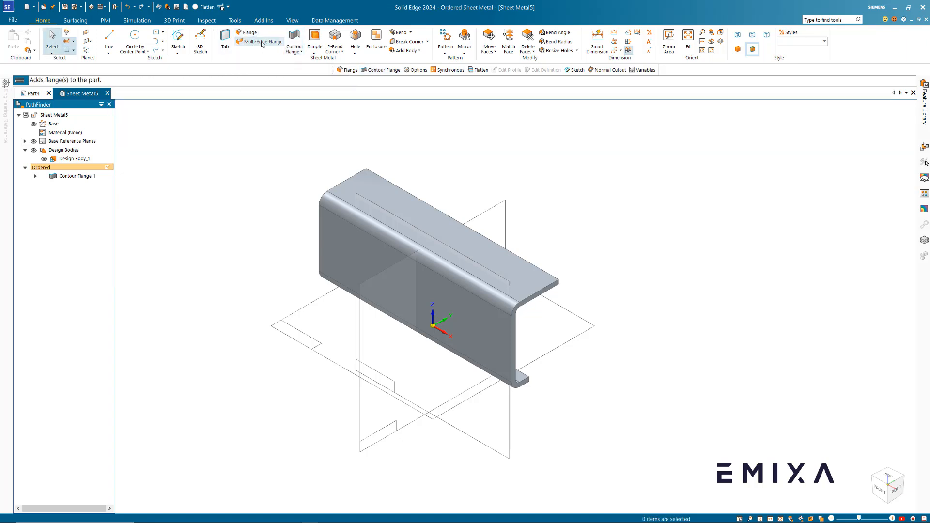
- Add a full-width flange 181 long, bent upward at 90°, along the outer rear edge of the upper face
click(247, 35)
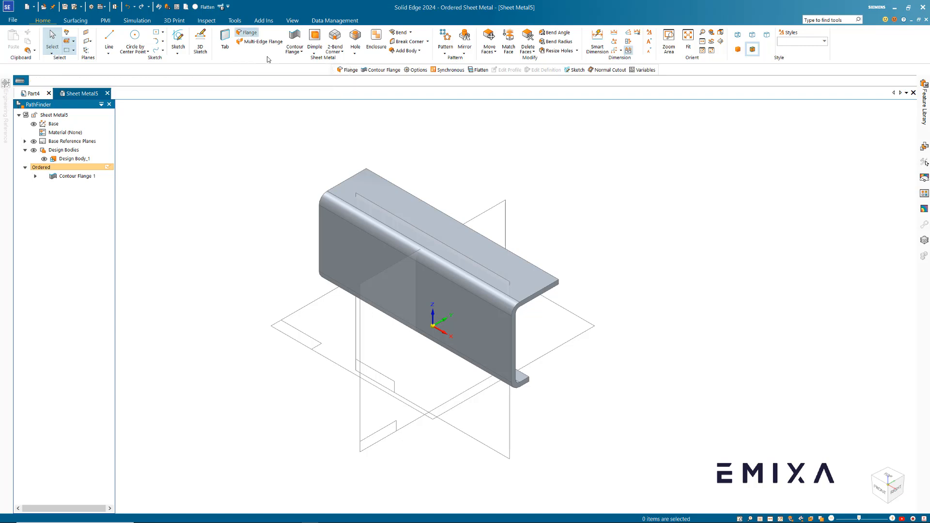
click(447, 259)
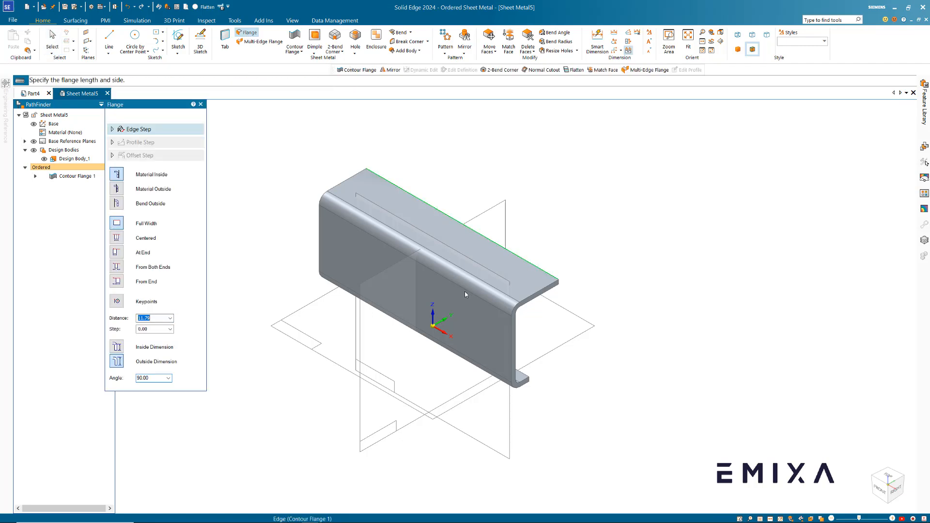
scroll(464, 292, down, 3)
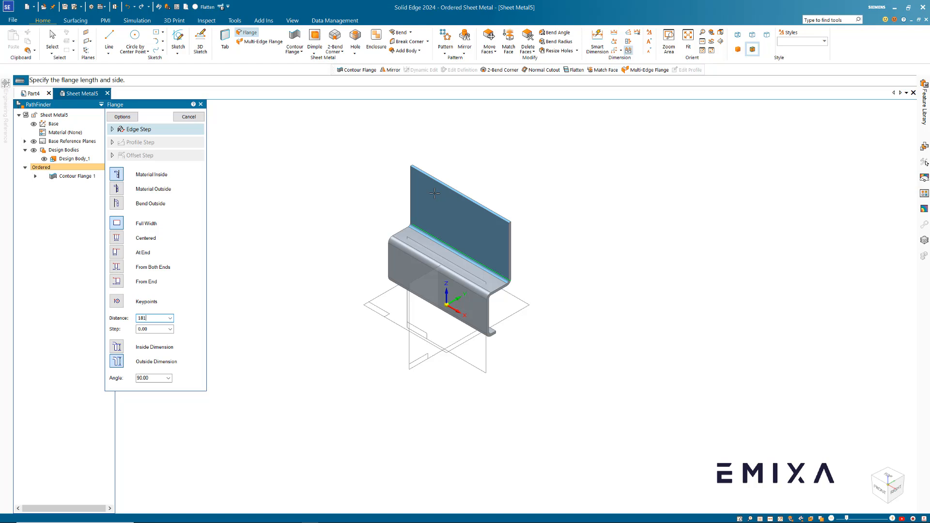
key(Return)
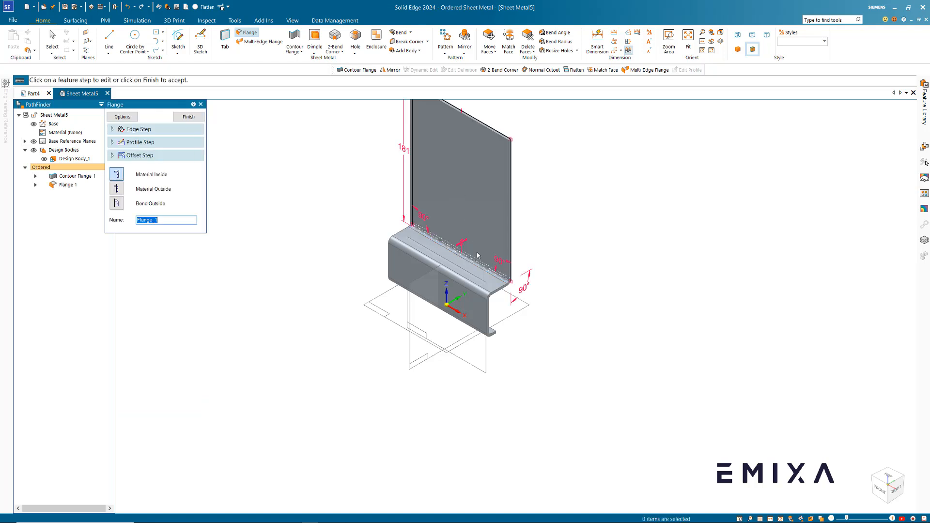
click(189, 117)
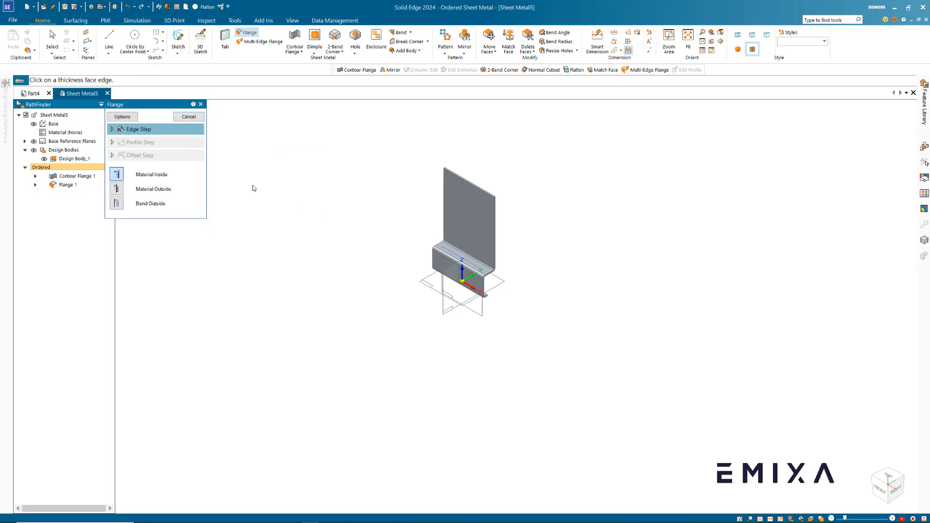
click(188, 117)
- Add a full-width flange 23 long, bent forward at 90°, on the left vertical edge of the tall rear plate
scroll(310, 213, up, 1)
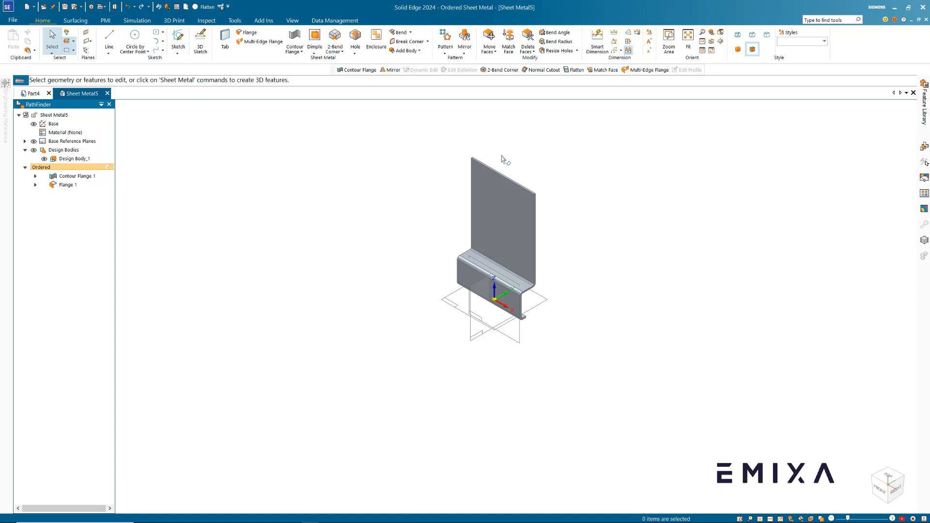
scroll(504, 157, up, 2)
scroll(503, 155, up, 2)
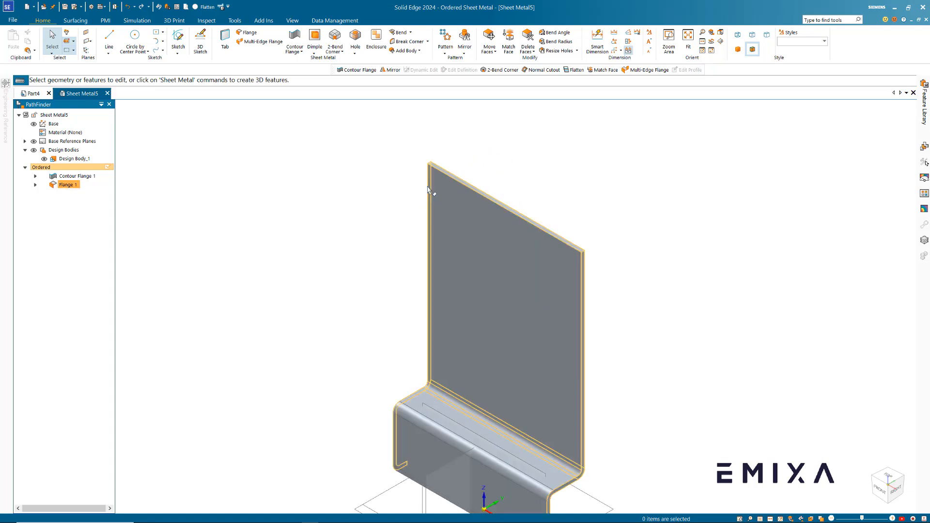
click(248, 33)
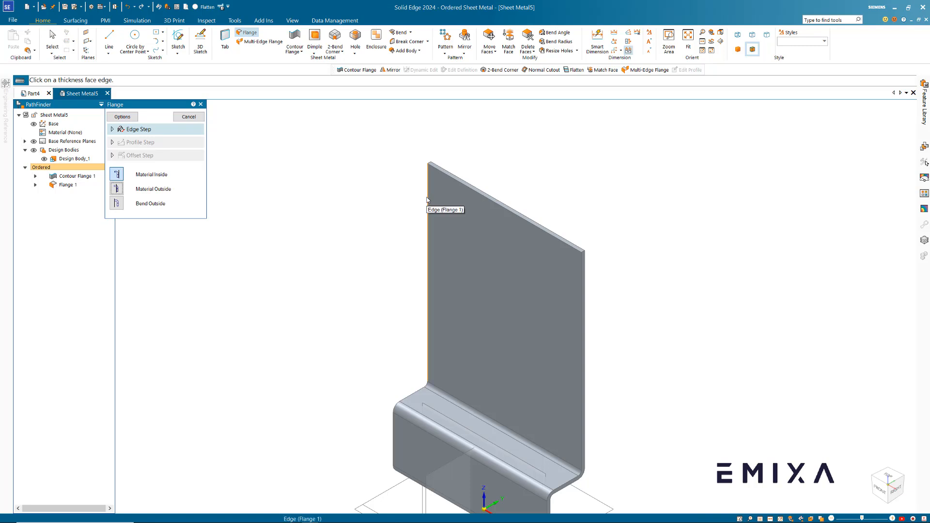
click(427, 200)
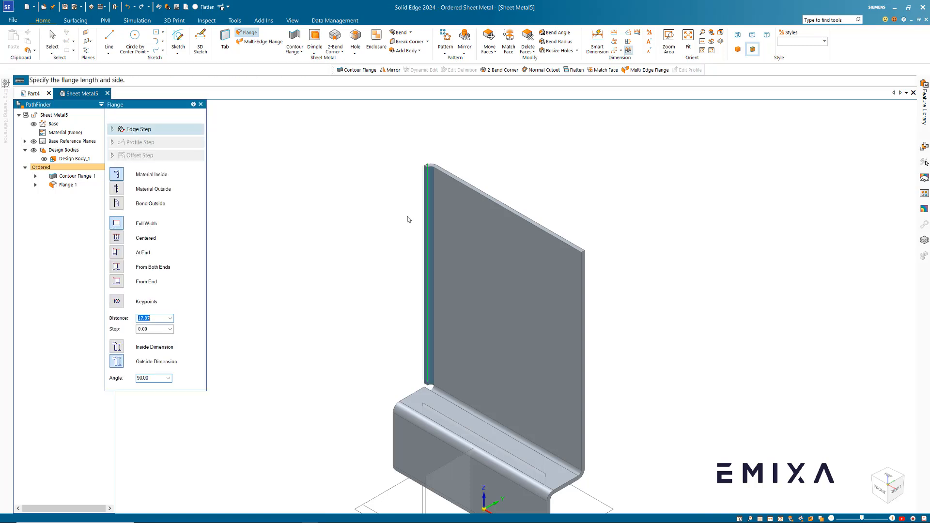
middle_drag(387, 248, 396, 266)
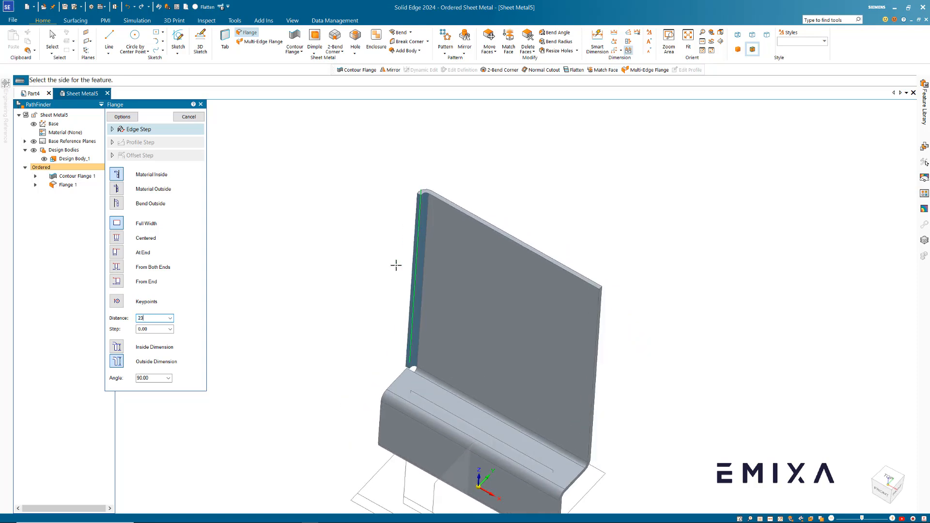
key(Return)
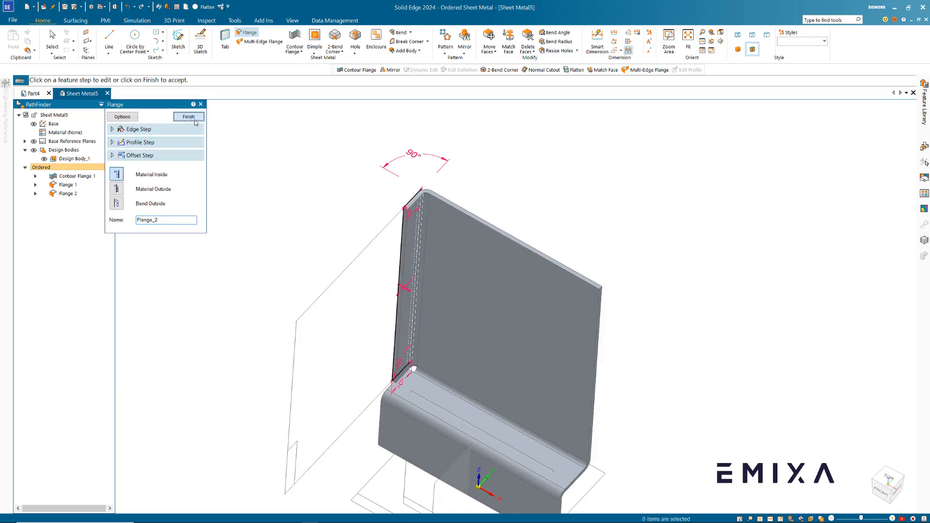
click(189, 117)
middle_drag(362, 292, 357, 262)
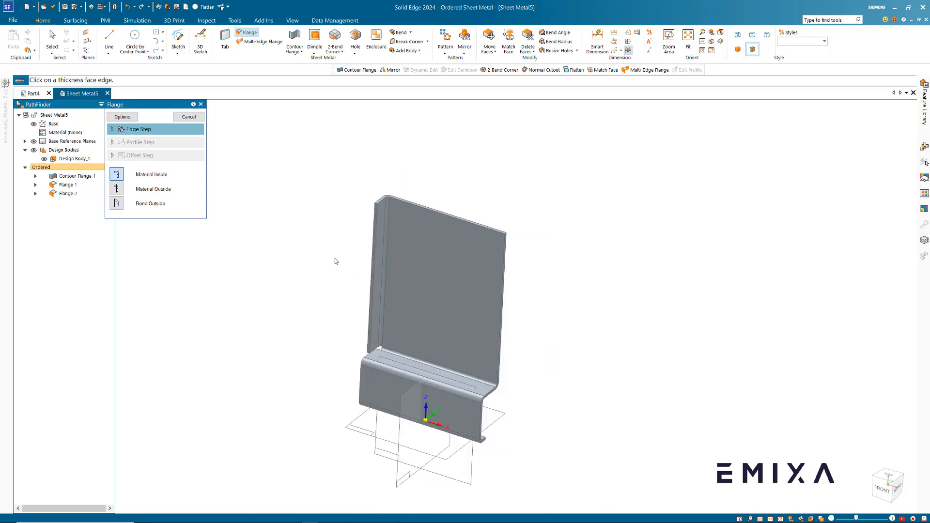
scroll(548, 291, down, 2)
scroll(550, 297, up, 1)
click(179, 117)
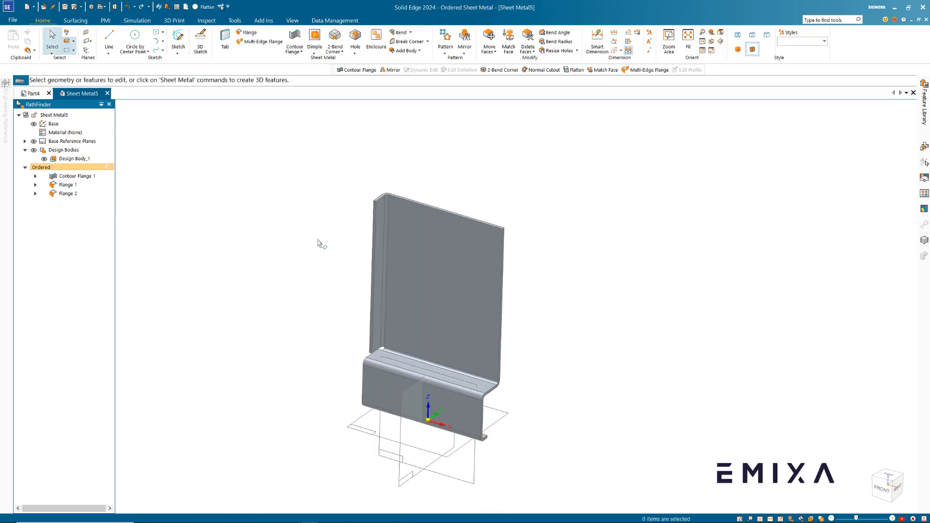
- Hide the base reference planes
click(34, 141)
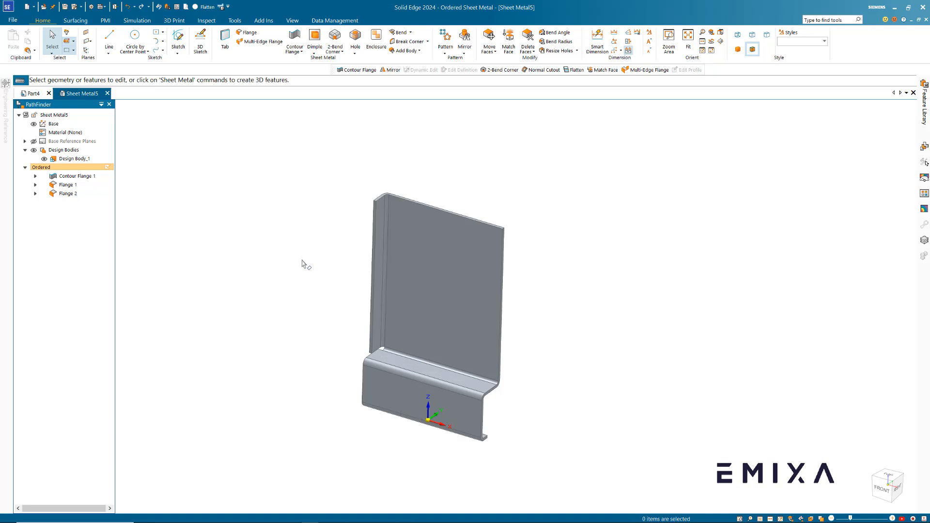
scroll(320, 292, up, 1)
scroll(320, 292, down, 1)
mouse_move(322, 260)
middle_down()
mouse_move(304, 239)
mouse_move(315, 248)
mouse_move(307, 226)
mouse_move(324, 246)
mouse_move(311, 255)
middle_up()
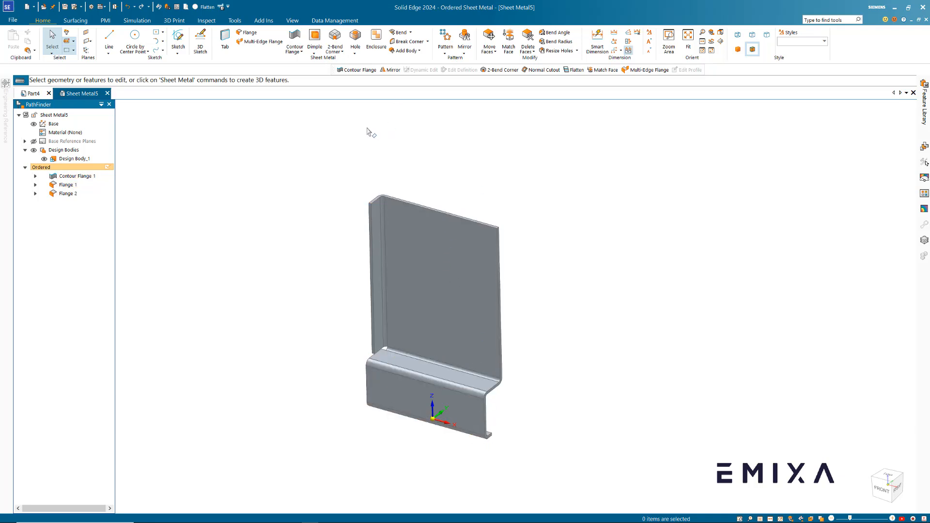
- Start a normal cutout on the lower front face and draw a vertical line about 38 mm up from its lower right corner
click(355, 52)
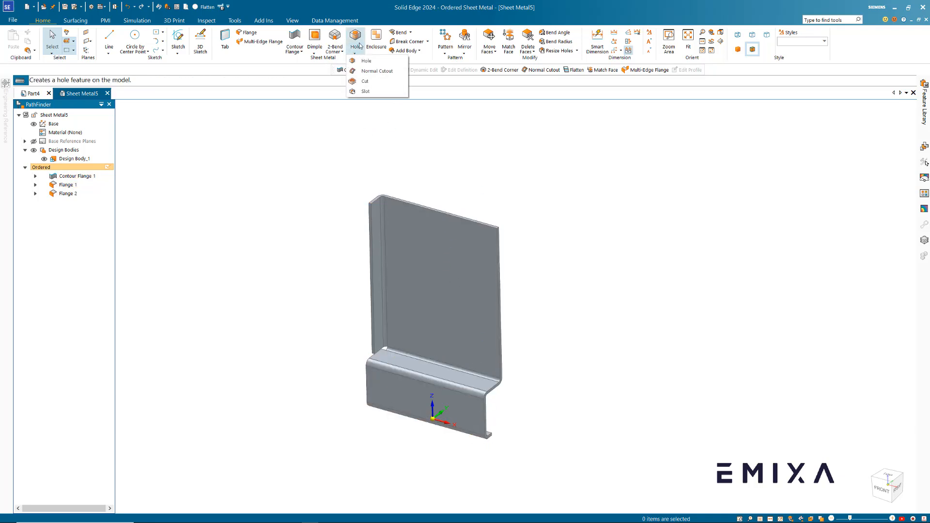
click(378, 71)
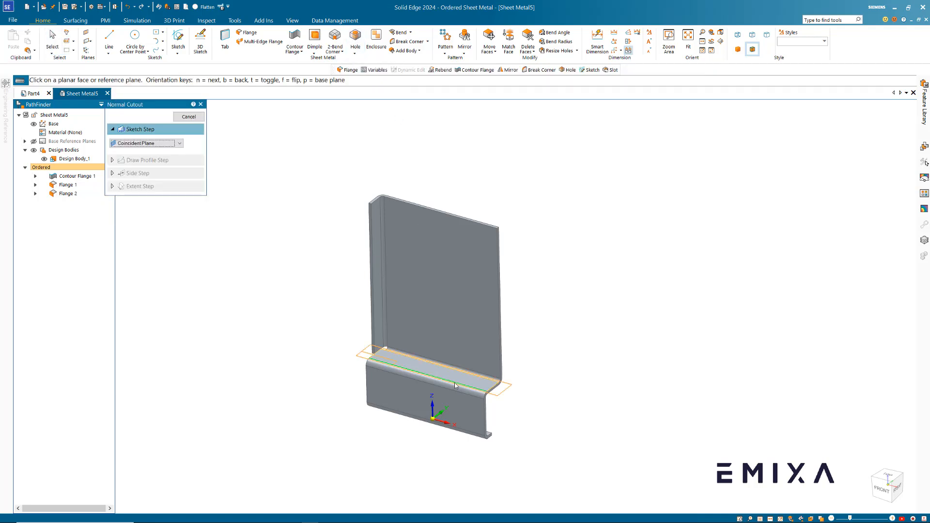
click(463, 407)
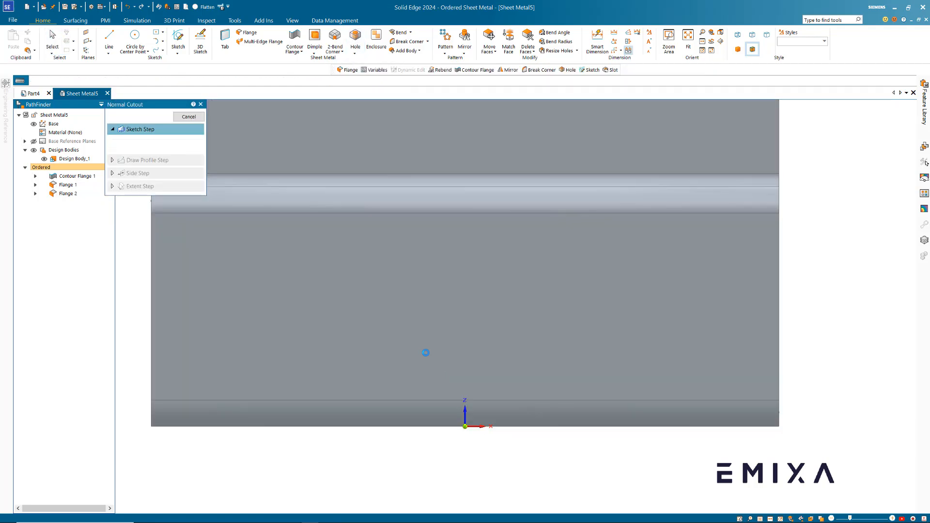
key(l)
scroll(357, 342, down, 5)
click(530, 379)
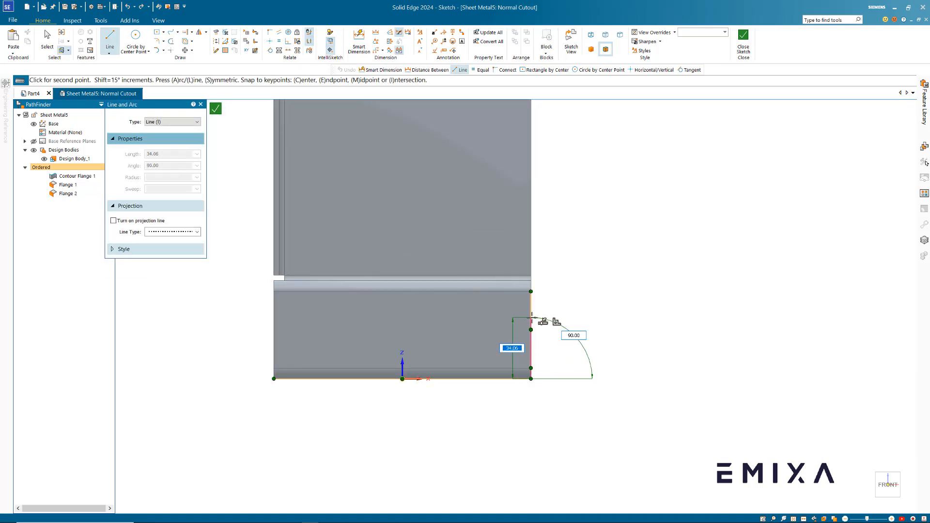
text(38)
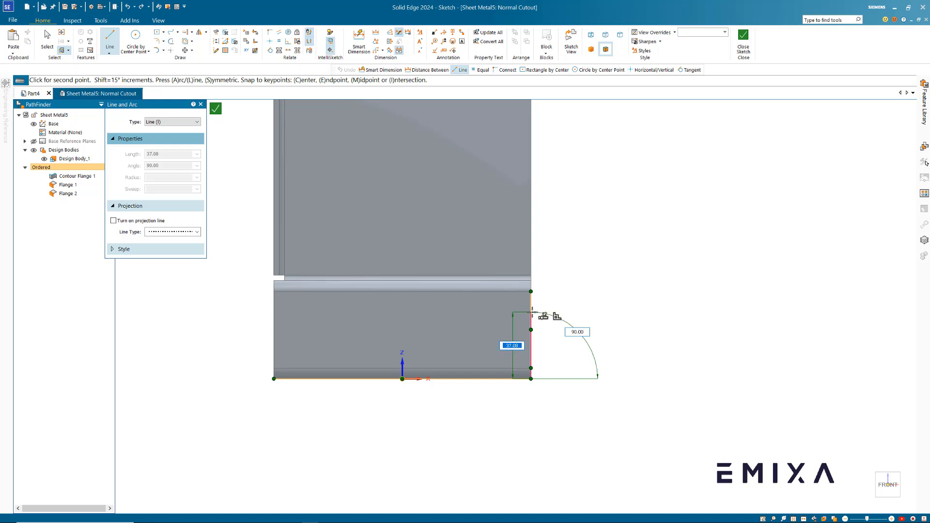
text(1)
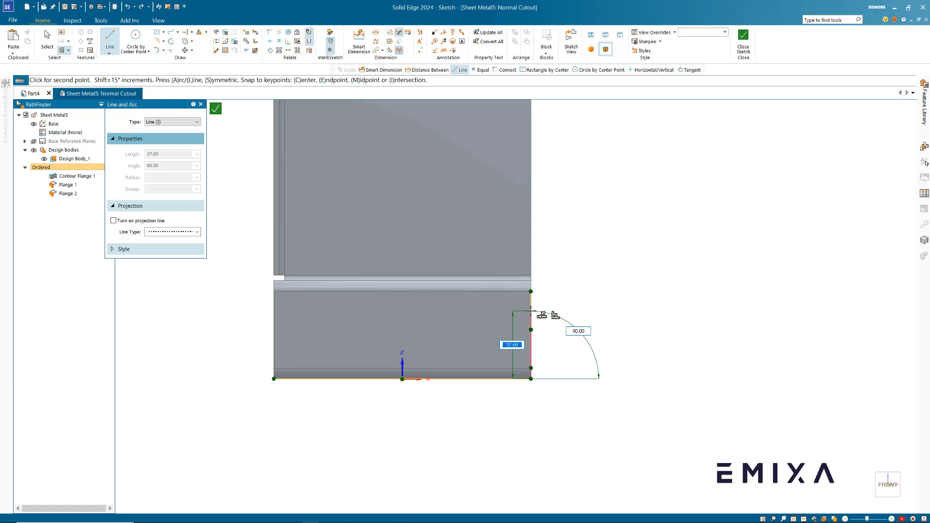
- Continue the profile with a diagonal about 135 mm long to mid-plate, ending with a vertical line about 79 mm long up to the top edge
scroll(532, 309, down, 3)
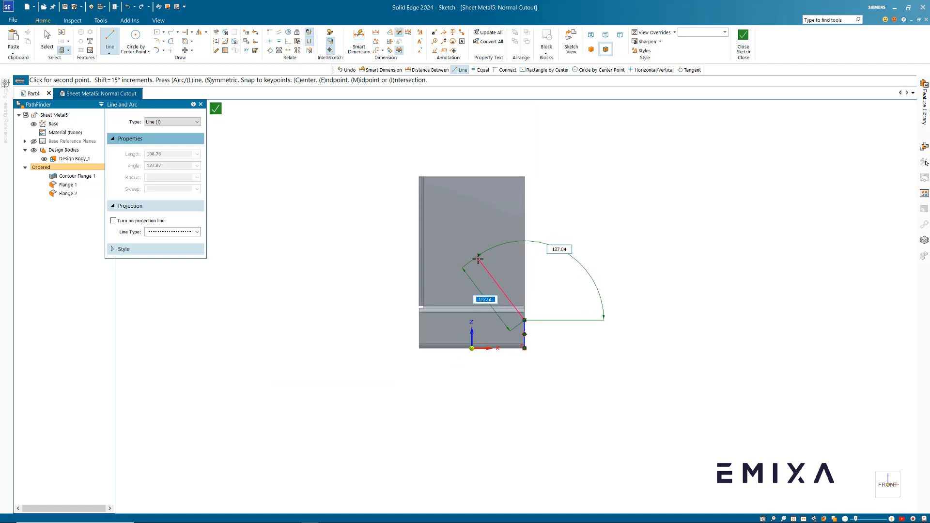
click(473, 236)
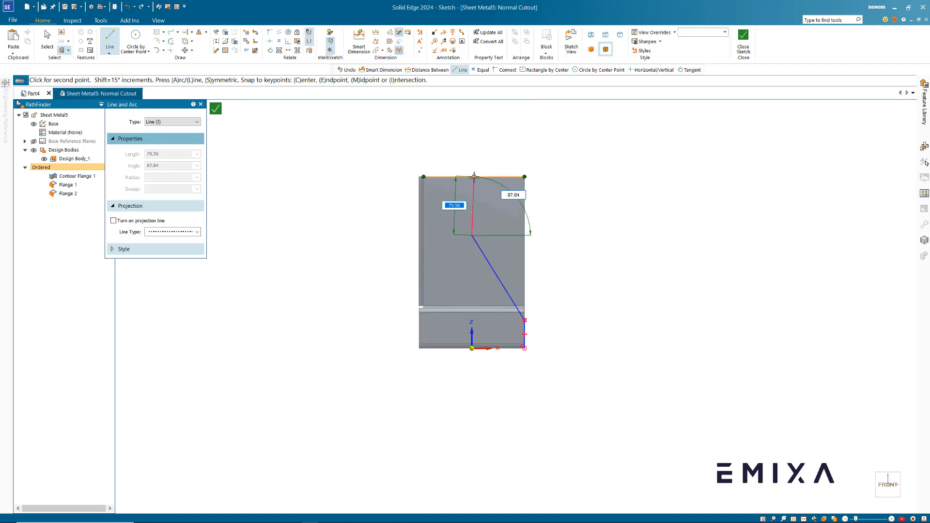
scroll(474, 176, up, 3)
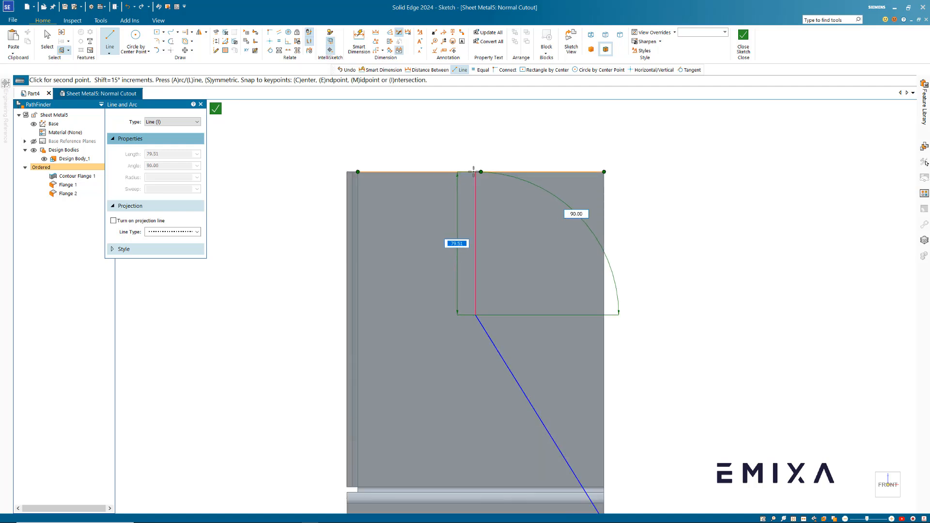
click(474, 172)
scroll(475, 171, up, 3)
scroll(475, 170, down, 2)
scroll(504, 232, down, 1)
scroll(488, 305, up, 1)
scroll(475, 322, down, 3)
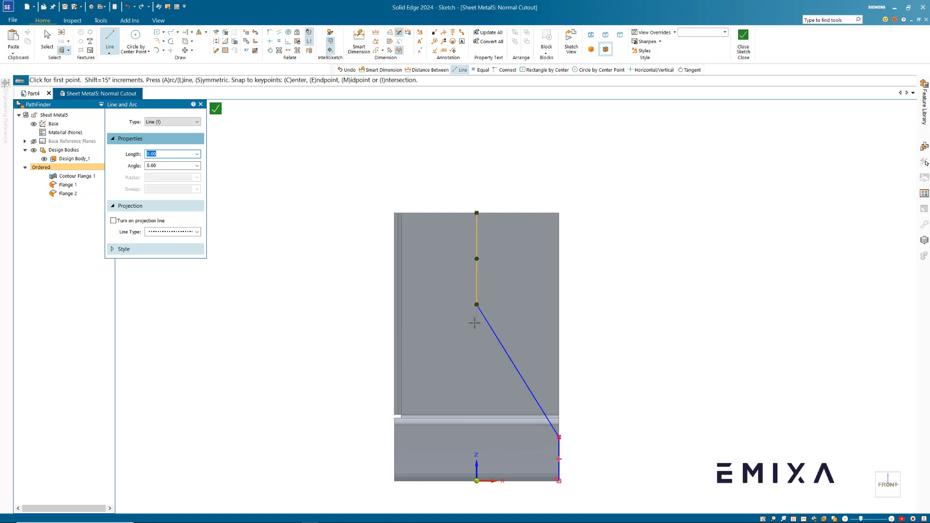
key(Escape)
click(476, 305)
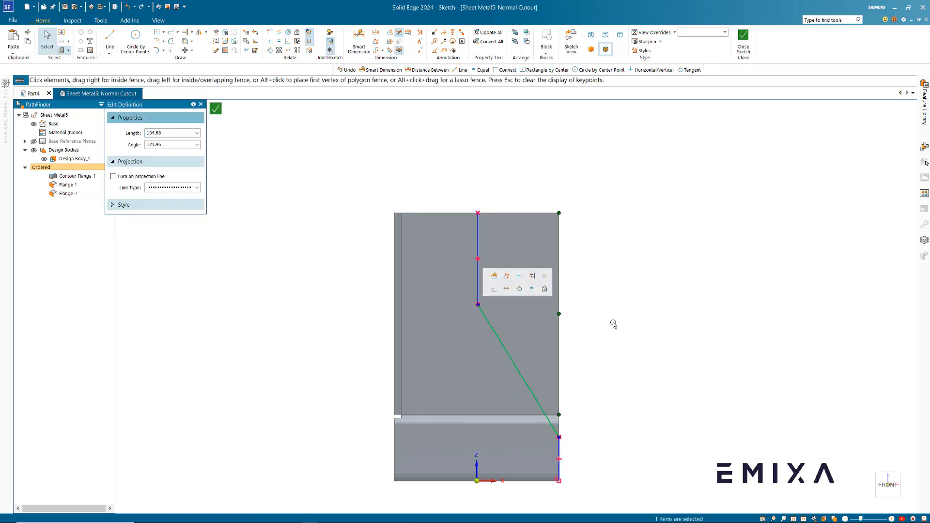
click(595, 320)
scroll(478, 217, up, 3)
scroll(478, 221, down, 3)
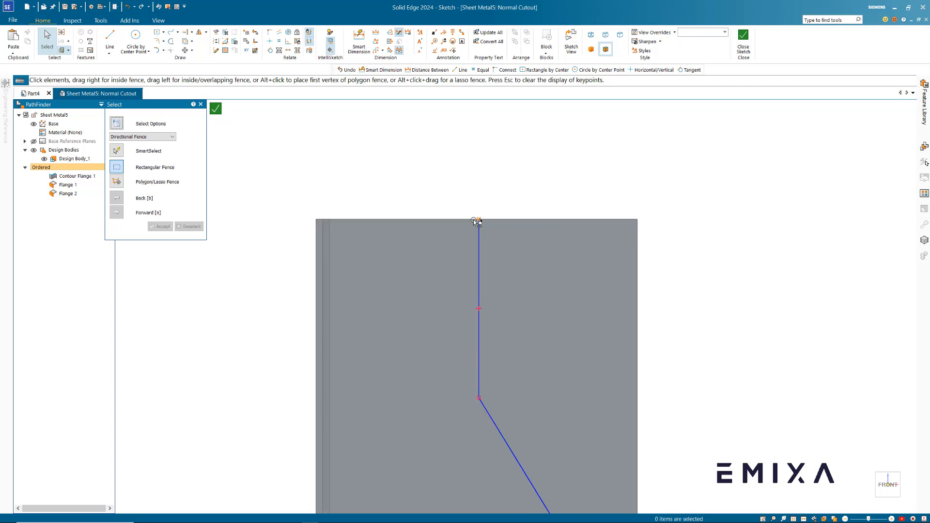
- Dimension the short vertical line at the profile's lower end as 38.1 mm
click(361, 38)
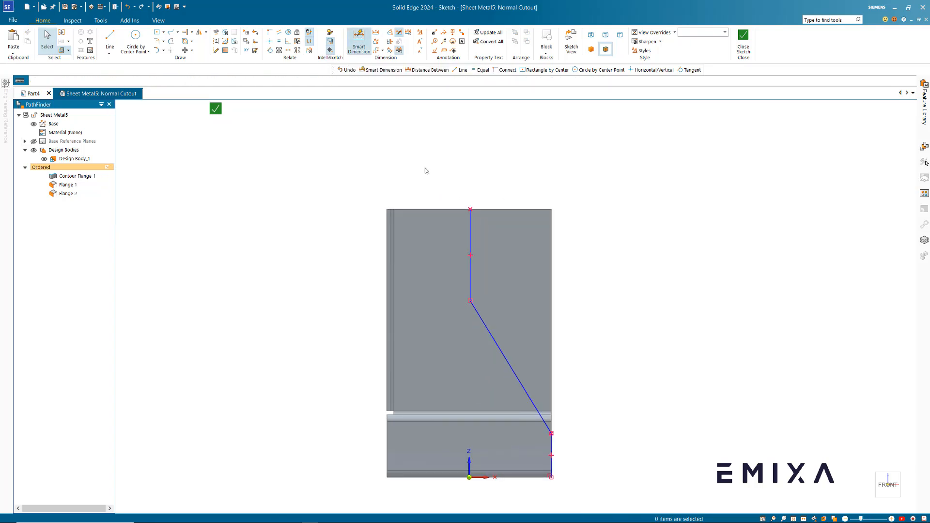
click(552, 448)
click(582, 448)
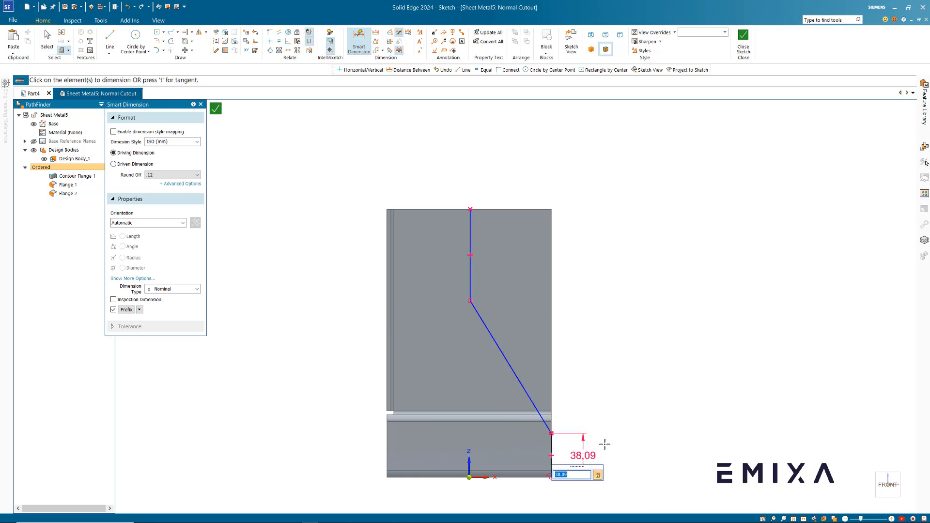
text(38.1)
key(Return)
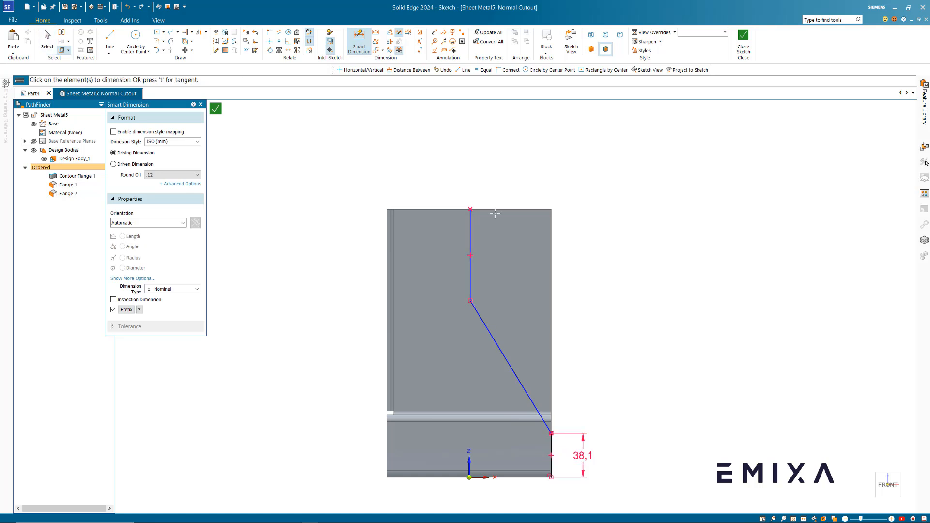
- Dimension the upper vertical line of the cutout profile as 83.5 mm
click(470, 272)
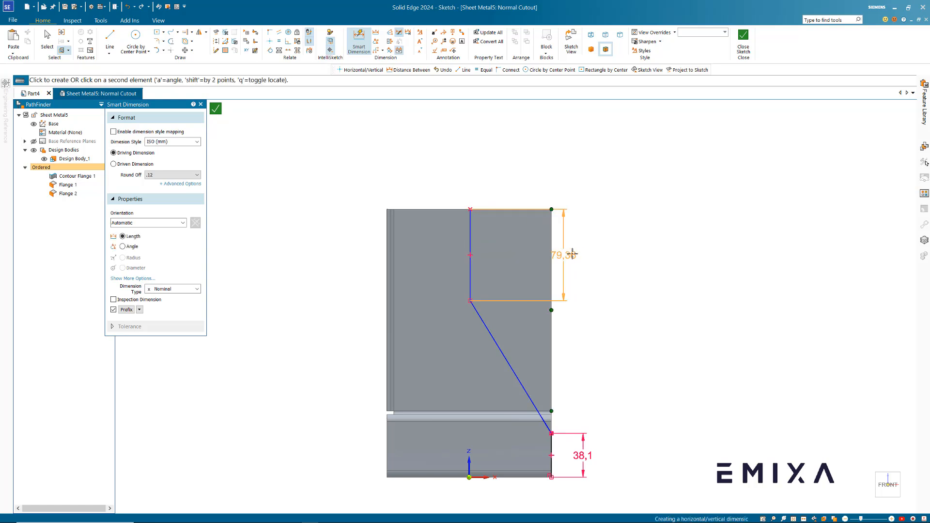
click(601, 253)
text(83.)
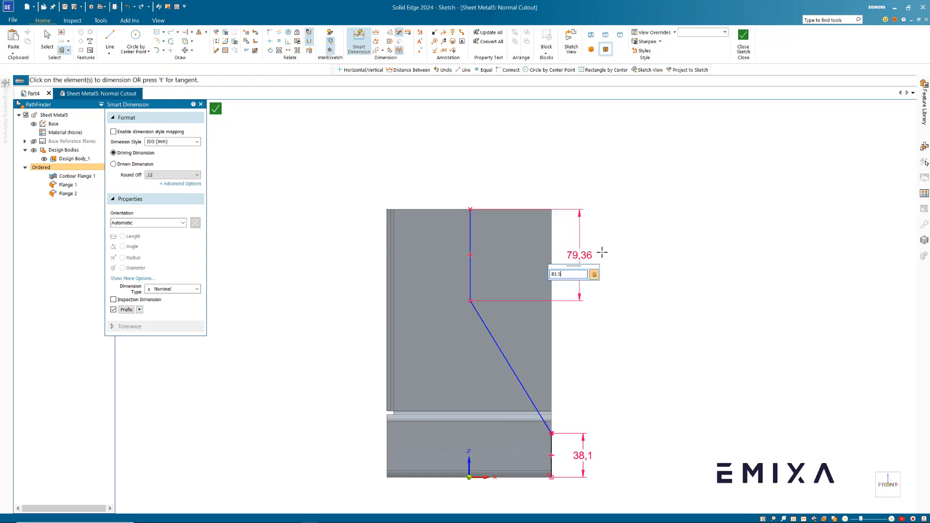
text(5)
key(Return)
- Dimension the distance from the upper vertical line to the plate's right edge as 77.7 mm
click(474, 223)
click(550, 221)
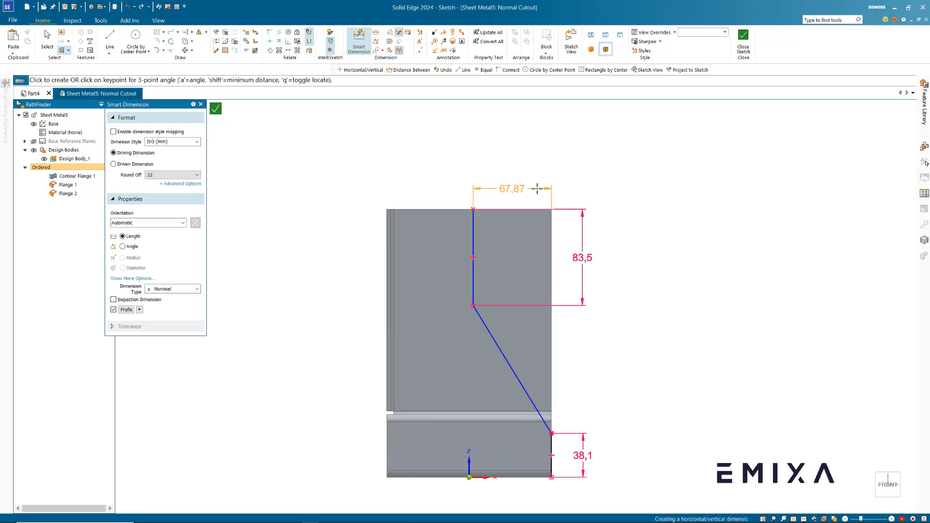
click(537, 188)
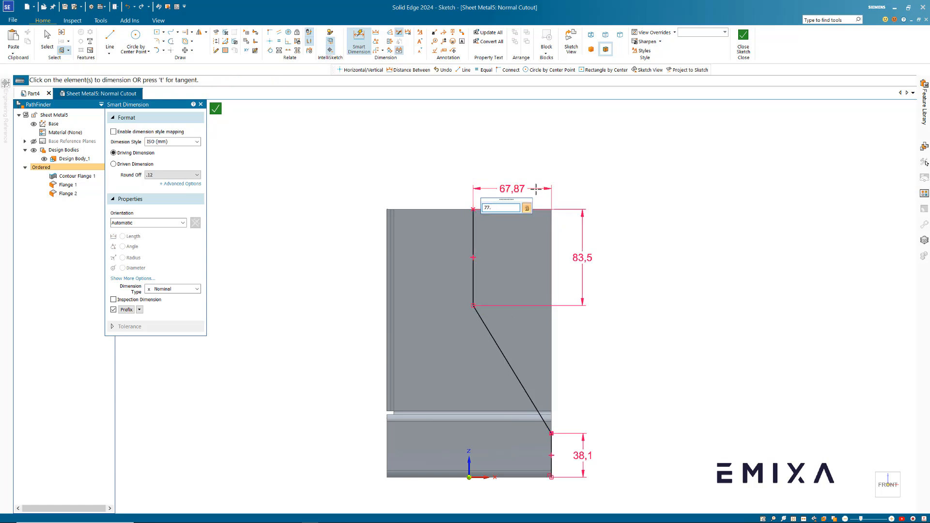
key(Return)
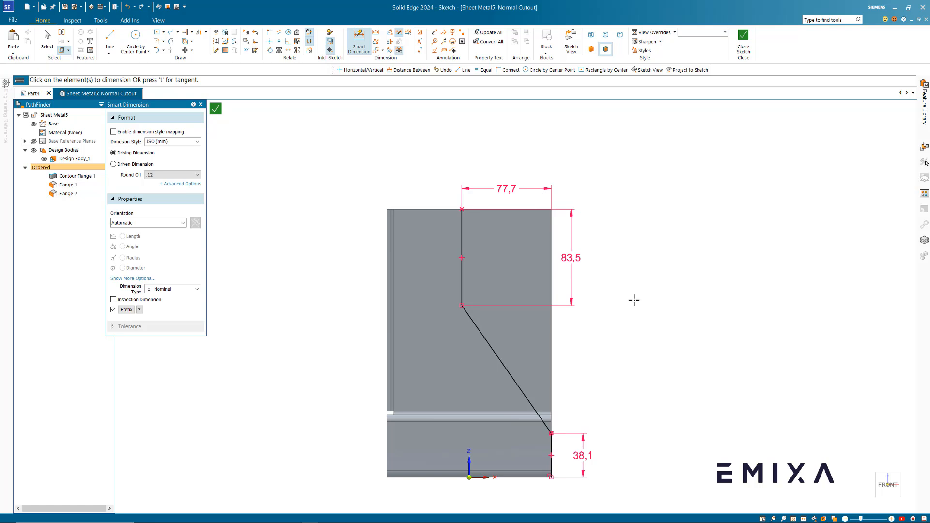
click(566, 251)
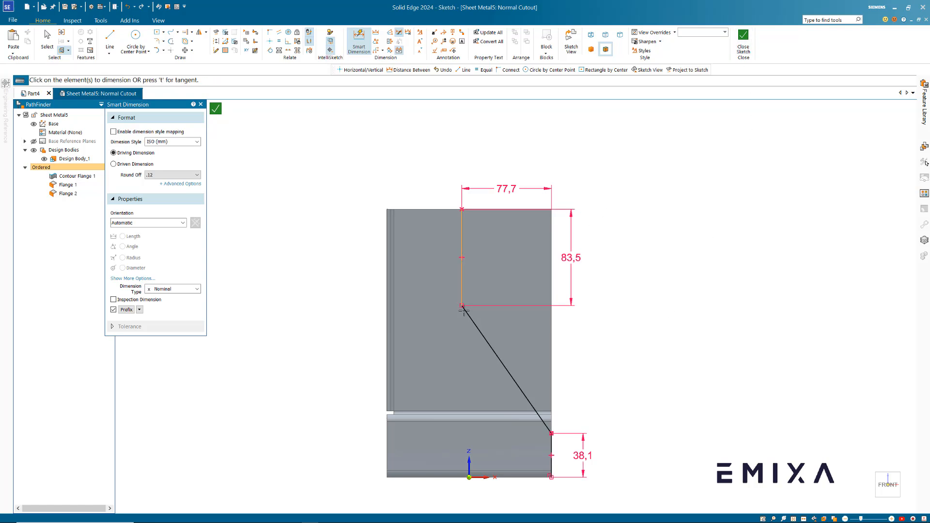
- Close the sketch and finish the normal cutout, removing the right side as a thickness cut through all
click(743, 37)
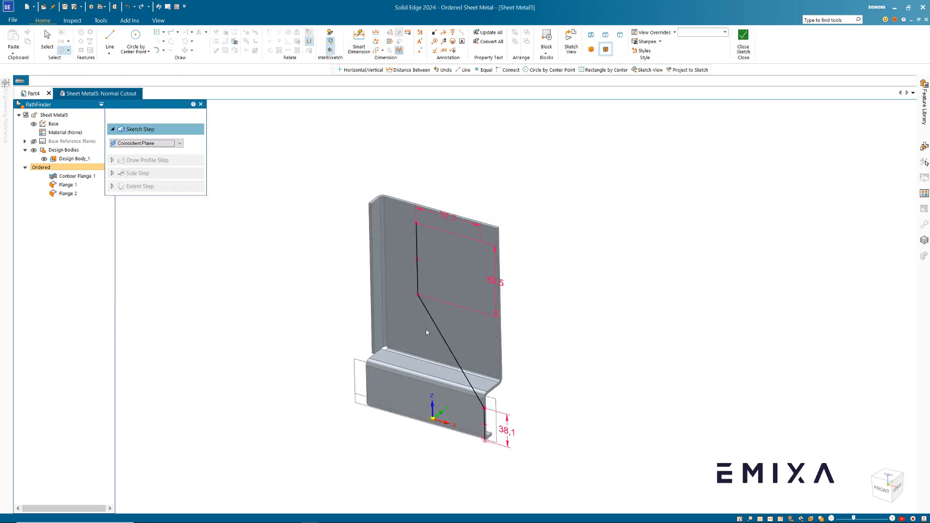
click(551, 428)
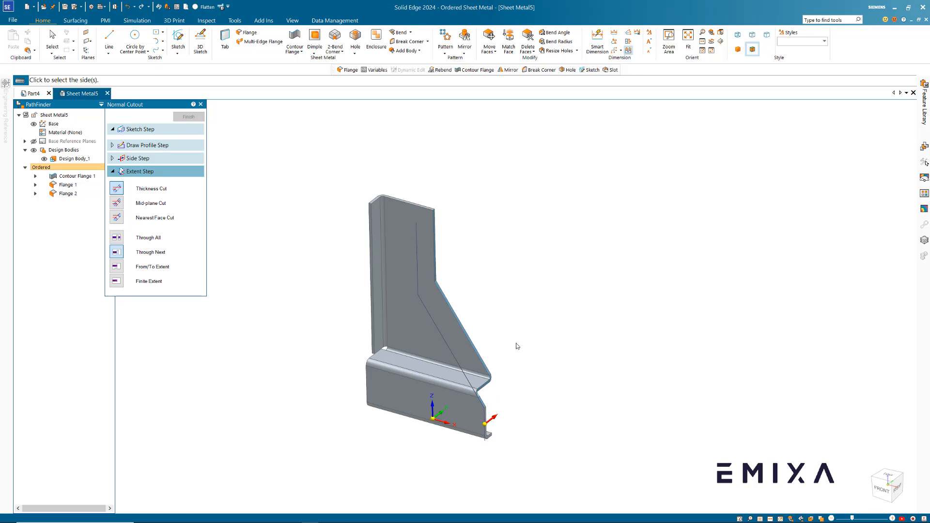
click(116, 237)
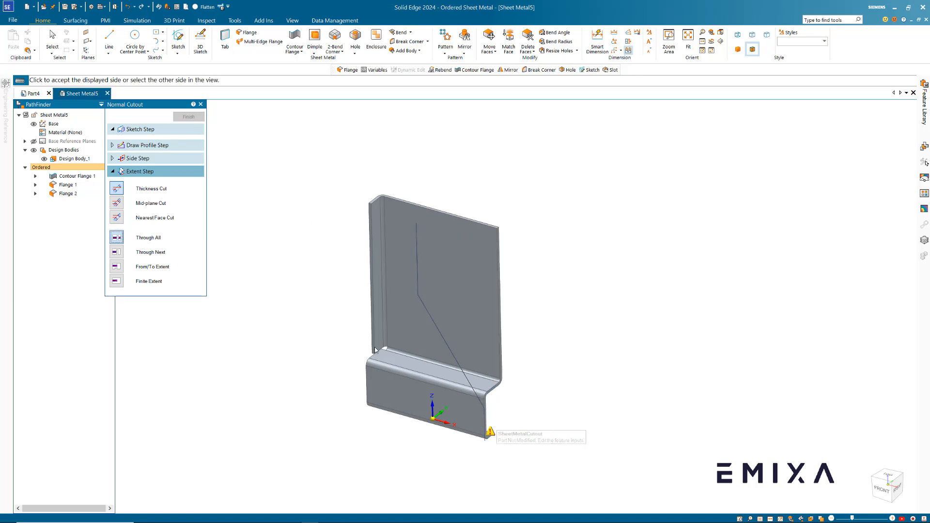
click(535, 334)
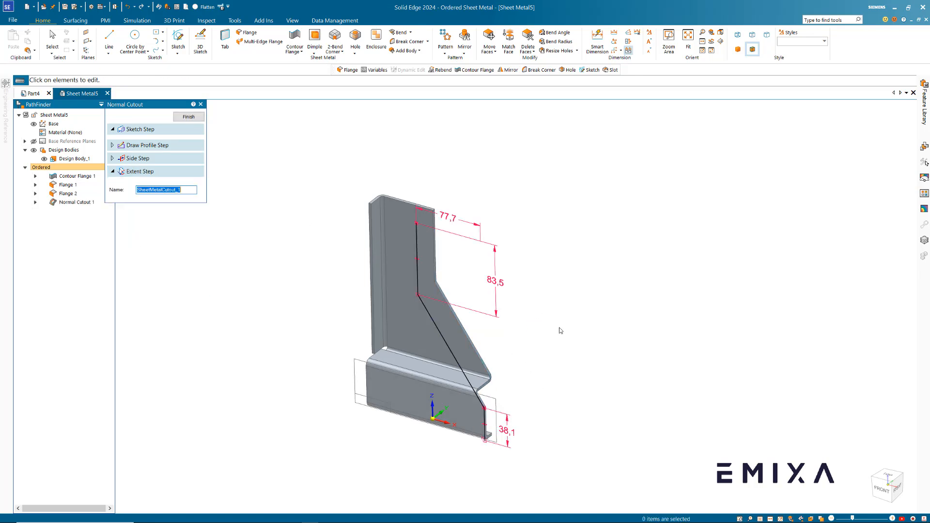
click(188, 119)
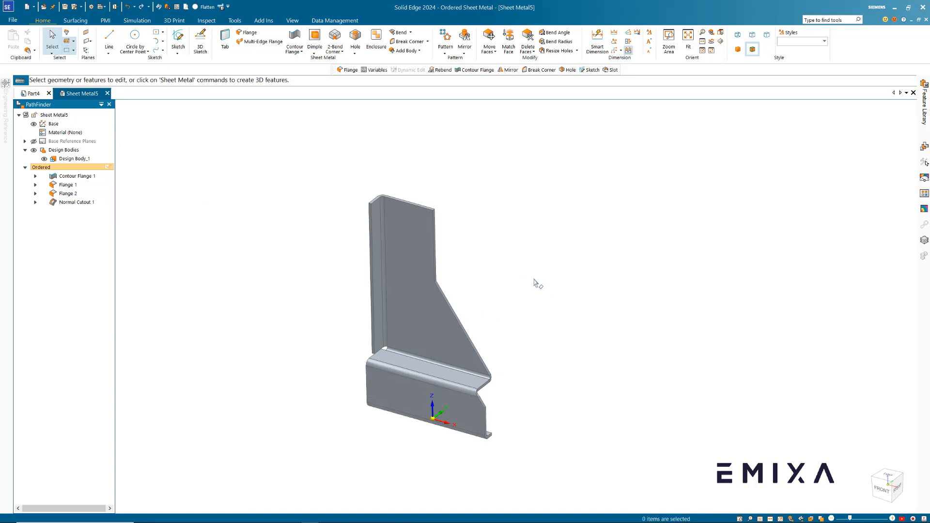
- Start a radius Break Corner and select the cutout's inner corner on the tall plate and its outer corner on the front face
scroll(511, 344, down, 1)
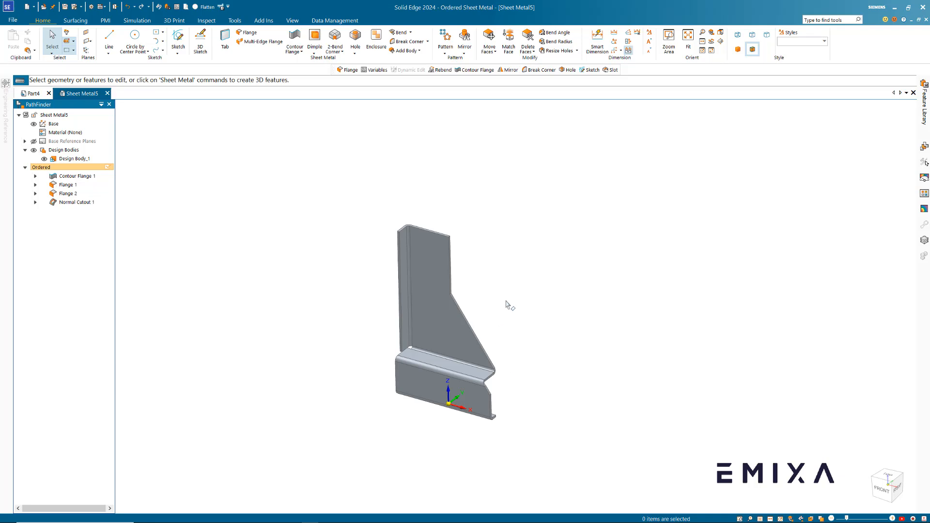
scroll(515, 363, up, 3)
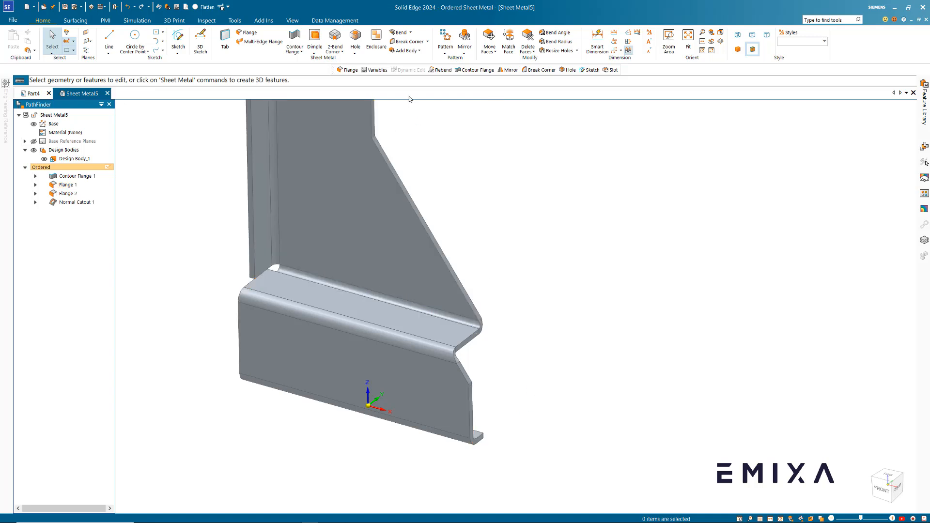
click(406, 41)
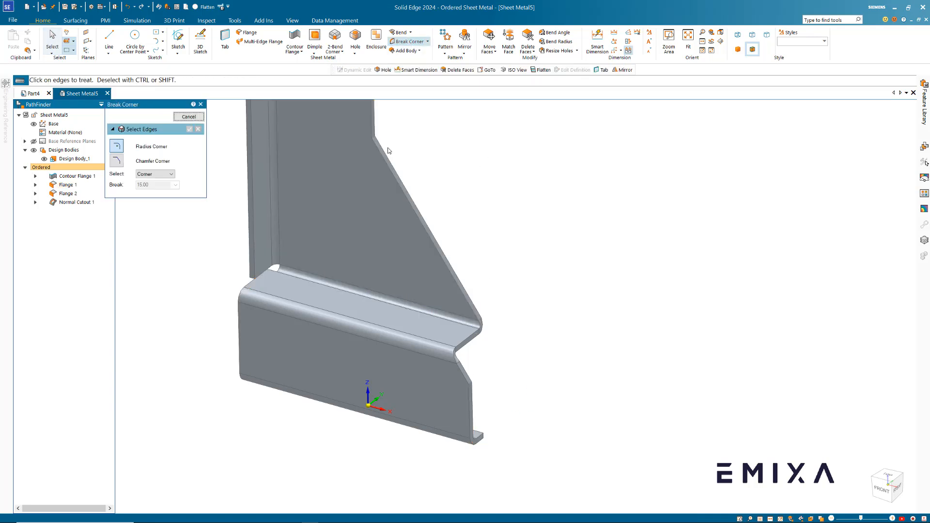
scroll(388, 148, up, 2)
click(370, 135)
scroll(514, 356, down, 3)
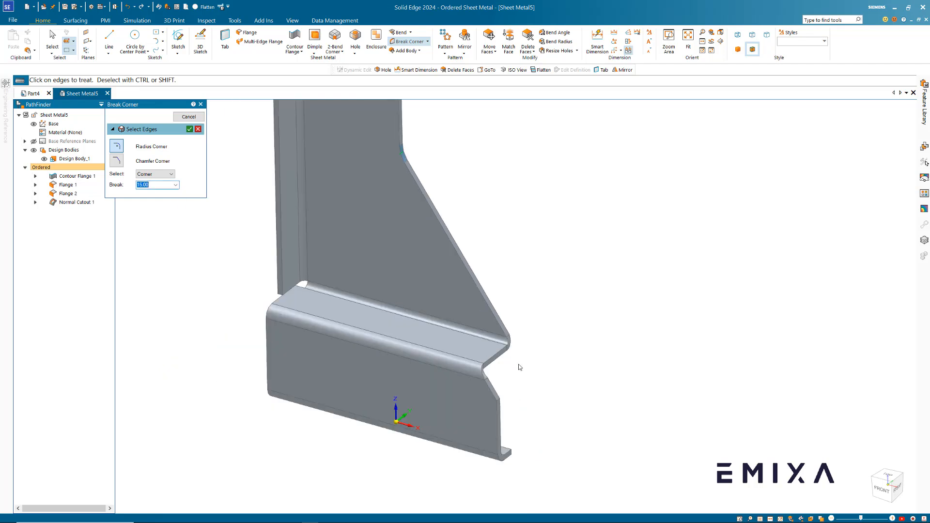
scroll(493, 371, up, 5)
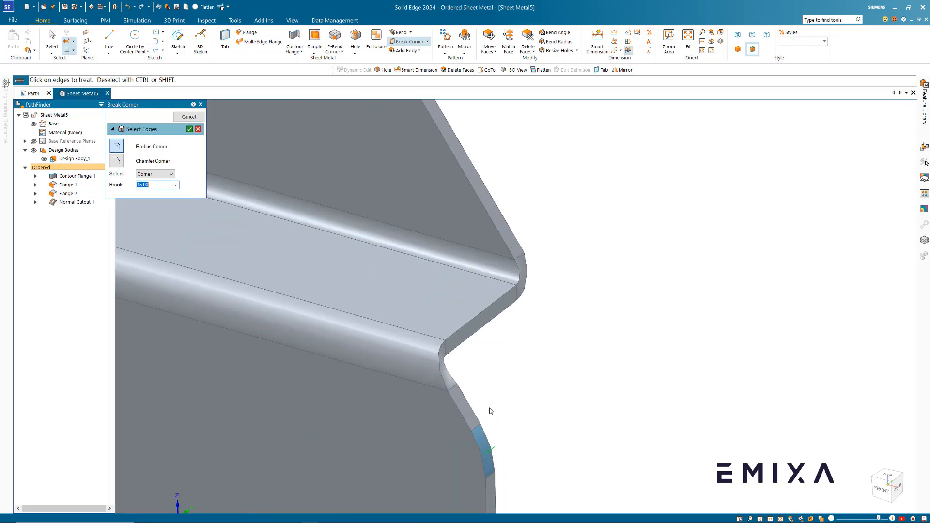
scroll(488, 454, down, 3)
scroll(507, 463, up, 3)
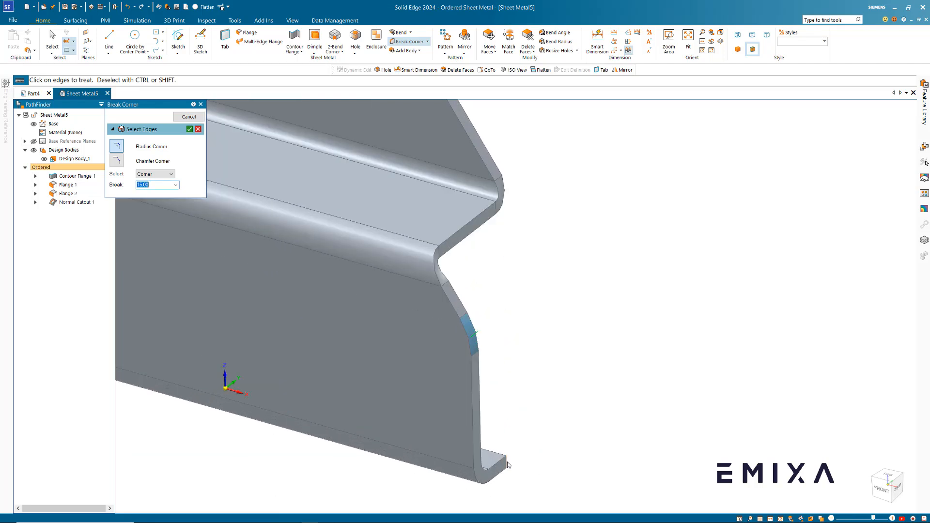
- Add the outer corner of the small bottom lip to the selection and accept the break corner with a 10 mm radius
click(507, 459)
scroll(543, 424, down, 3)
text(10)
key(Return)
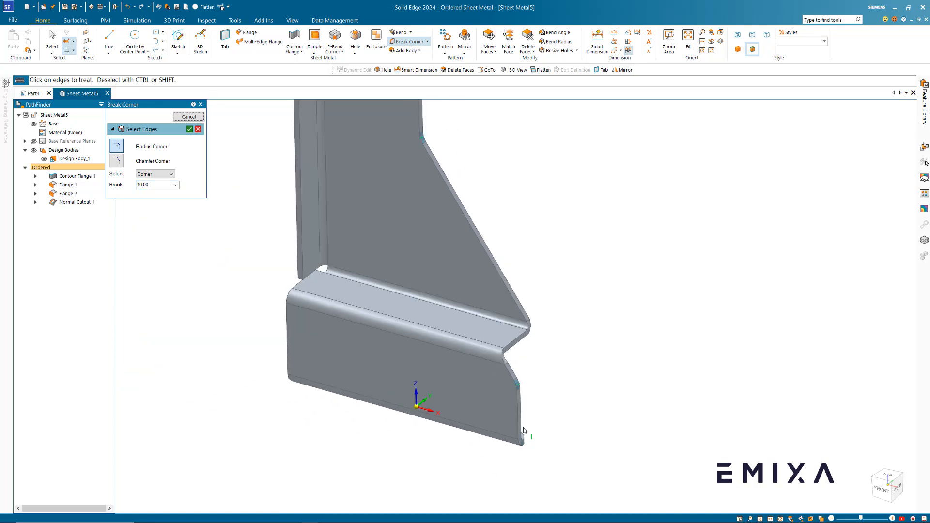
scroll(557, 412, up, 3)
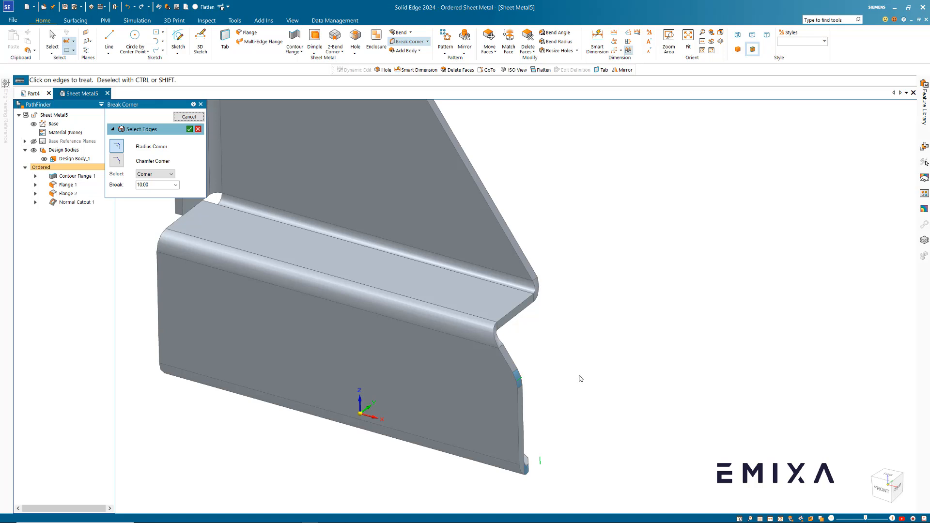
right_click(579, 376)
scroll(575, 383, down, 2)
scroll(547, 435, up, 6)
middle_drag(537, 436, 562, 372)
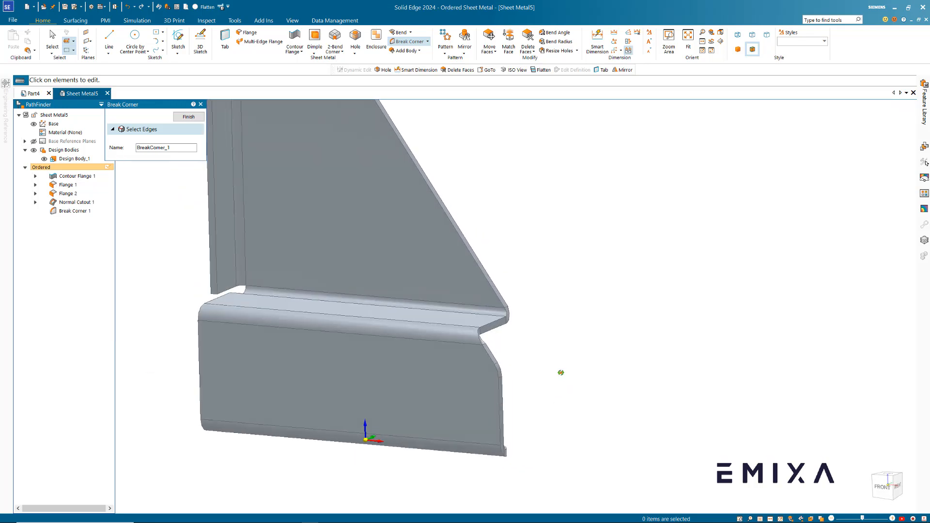
- Finish the break corner feature and leave the Break Corner command
scroll(561, 373, down, 3)
scroll(519, 205, up, 2)
mouse_move(520, 206)
middle_down()
mouse_move(487, 191)
mouse_move(509, 221)
middle_up()
key(Escape)
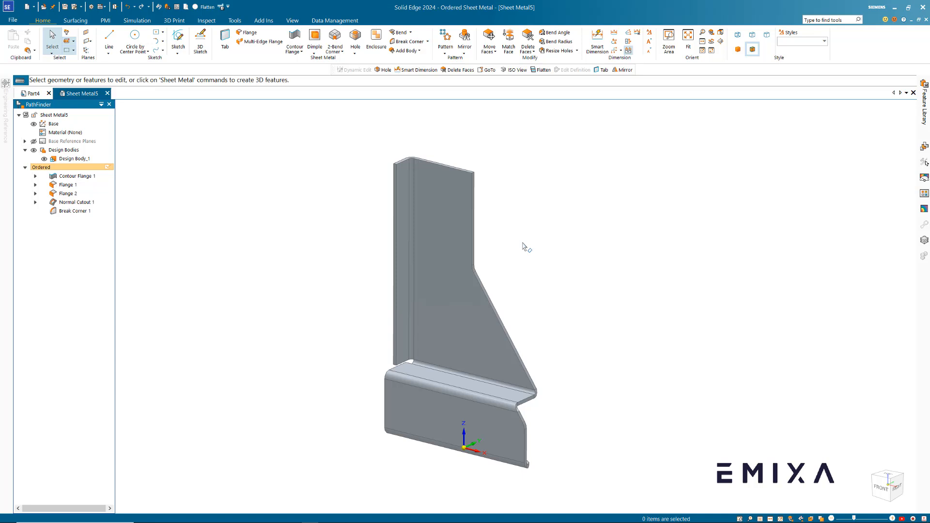
- Examine the rounded corners on the bracket's front face and the bent lip along its lower edge
middle_drag(512, 269, 550, 209)
middle_drag(410, 422, 469, 451)
scroll(458, 361, up, 5)
scroll(481, 338, up, 4)
scroll(449, 358, down, 6)
scroll(420, 381, down, 4)
scroll(421, 380, up, 4)
scroll(463, 410, down, 4)
scroll(459, 469, up, 7)
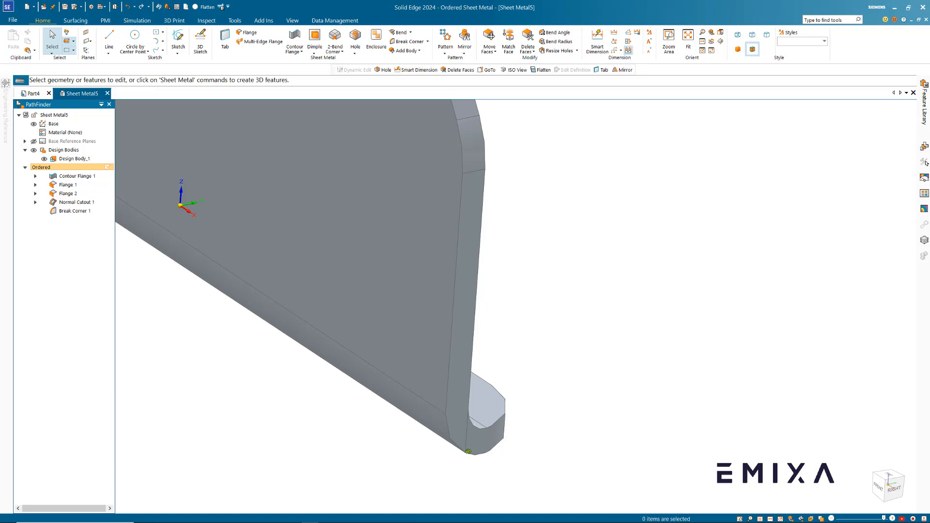
scroll(552, 311, down, 5)
middle_drag(552, 311, 601, 339)
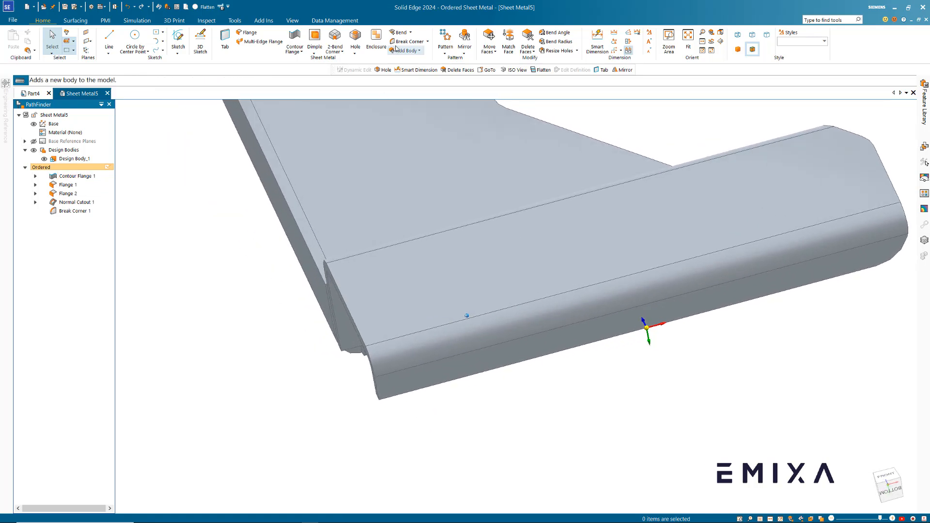
- Unbend the bottom lip's bend, keeping the front face fixed
click(410, 33)
click(411, 52)
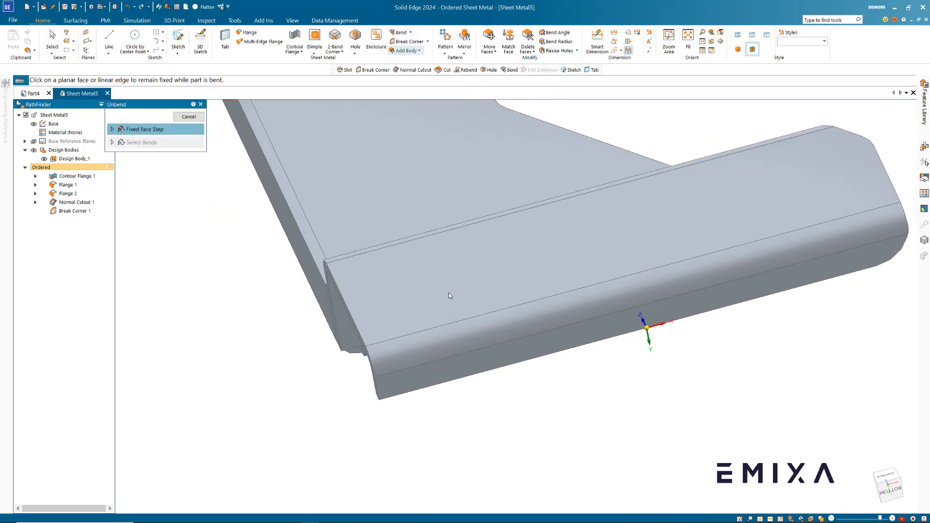
click(401, 301)
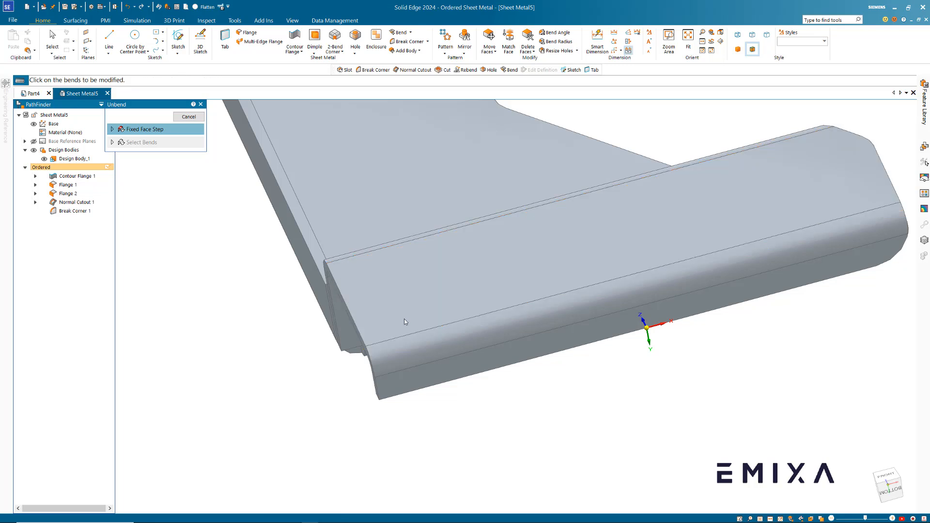
right_click(429, 454)
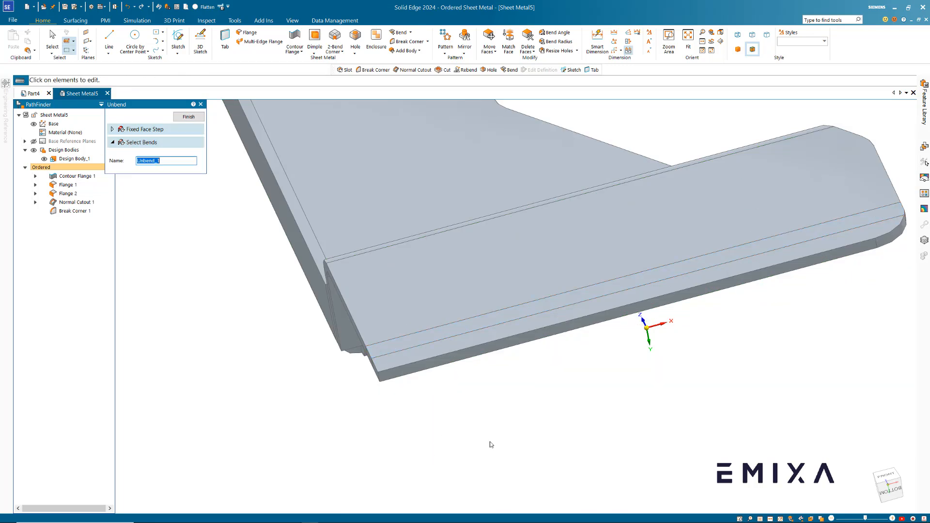
click(186, 117)
middle_drag(334, 360, 326, 395)
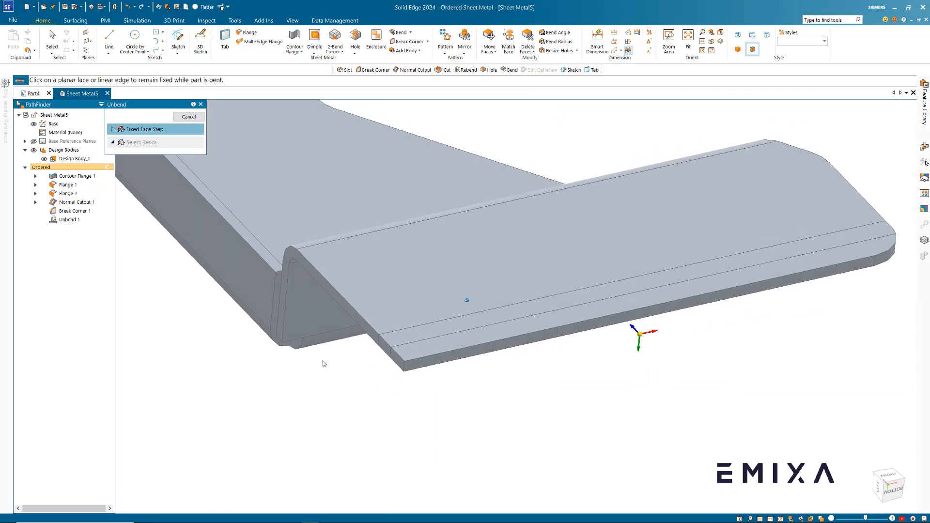
click(404, 44)
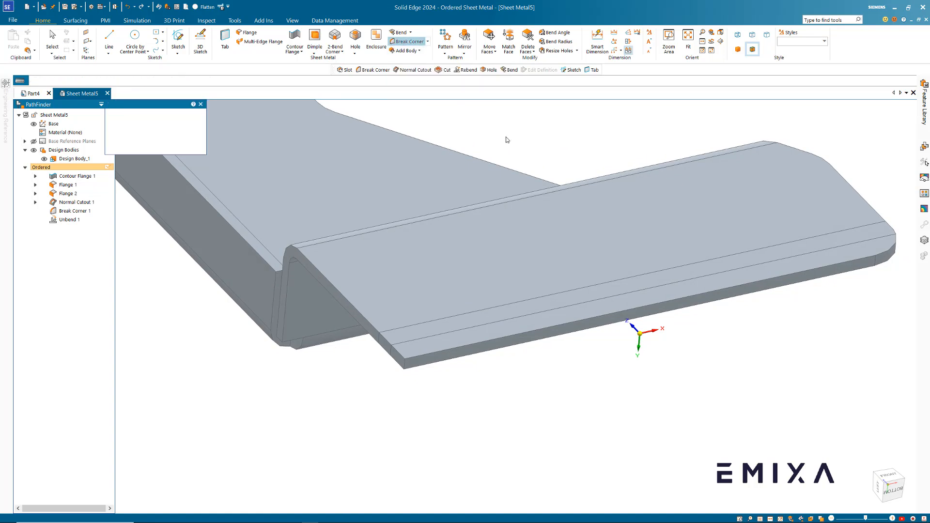
click(404, 368)
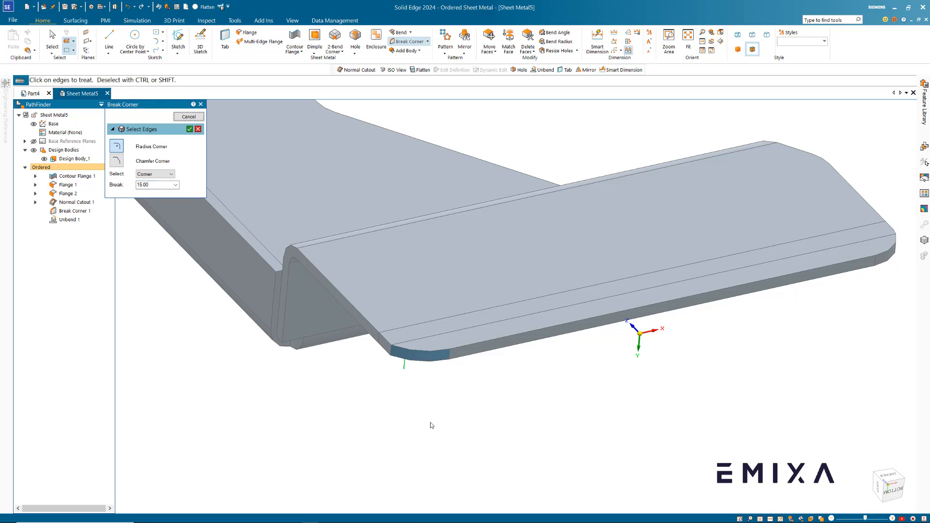
key(Escape)
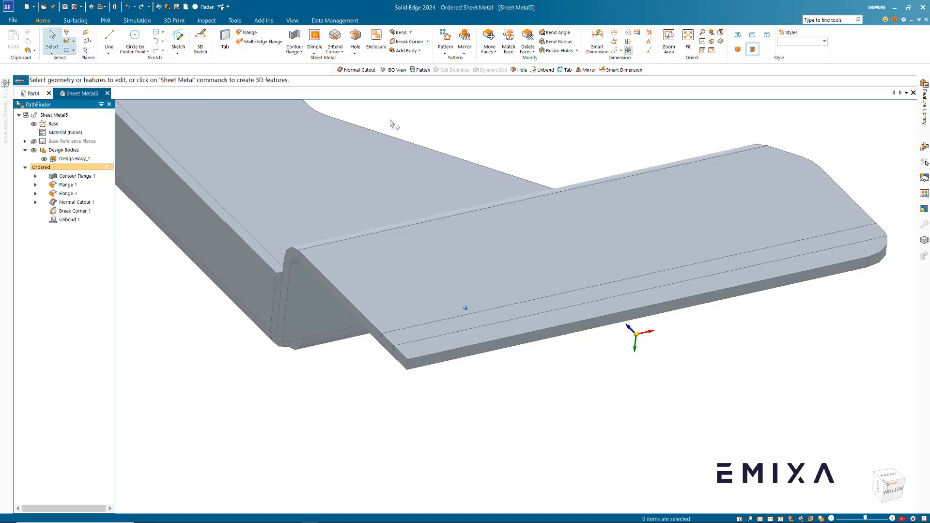
- Start a normal cutout on the front face and sketch a tangent arc of about 20 mm radius across the flattened lip's unrounded corner
click(356, 52)
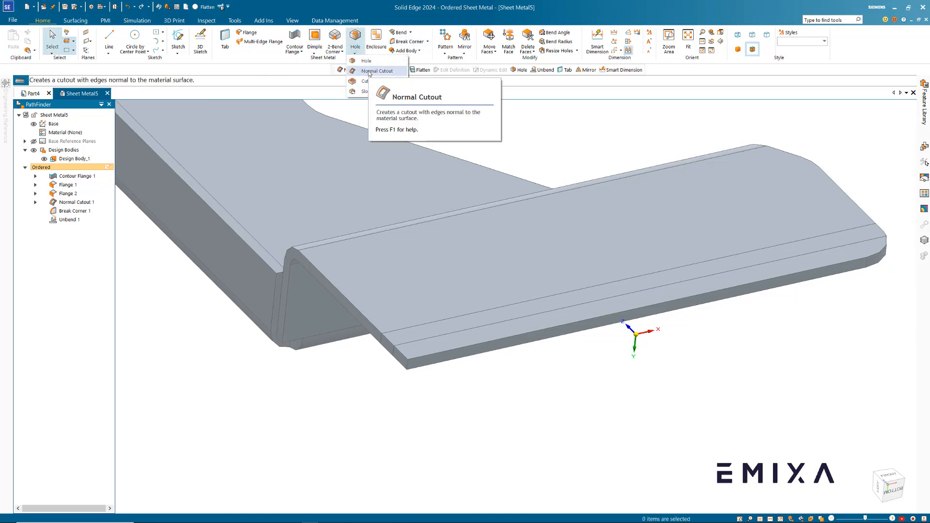
click(369, 72)
click(442, 347)
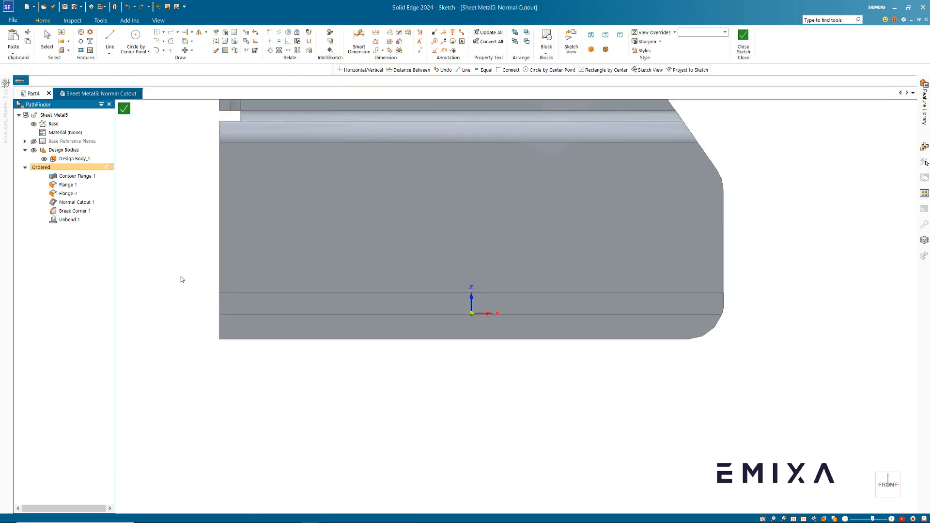
click(163, 51)
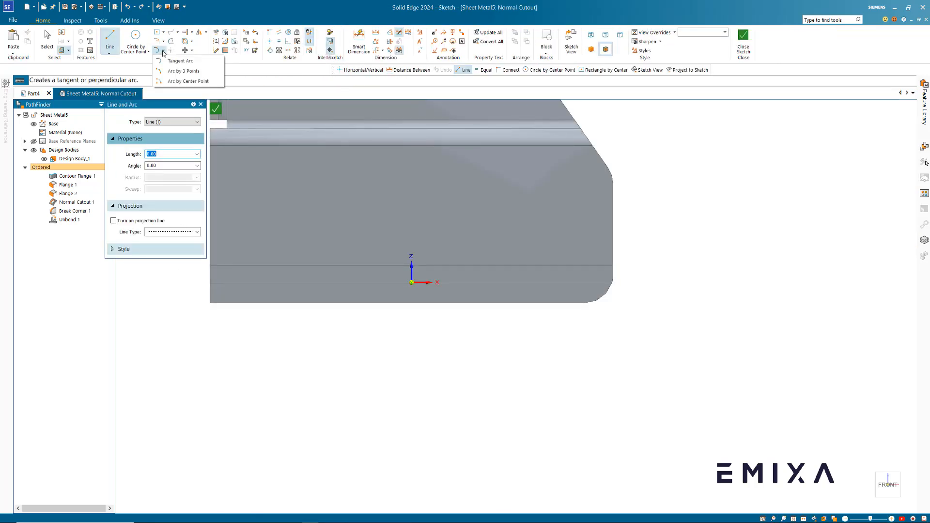
click(178, 61)
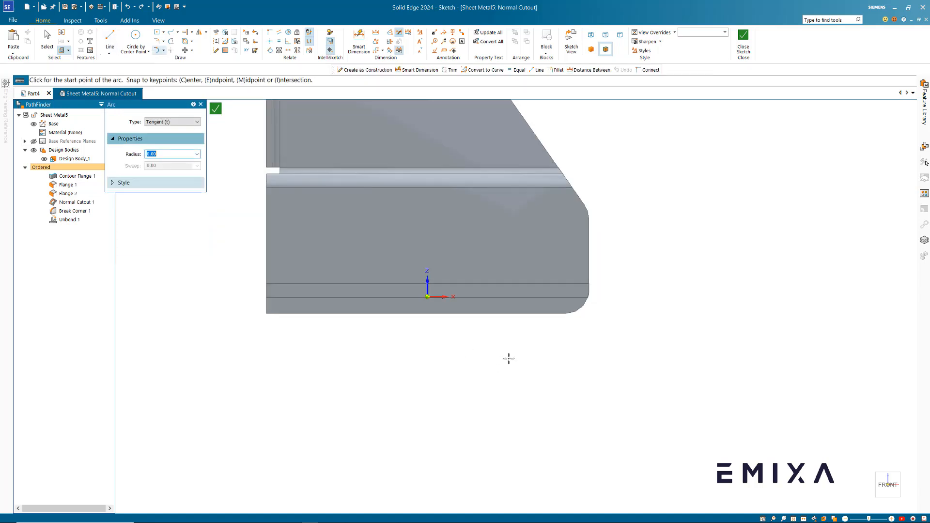
scroll(288, 304, up, 3)
click(353, 260)
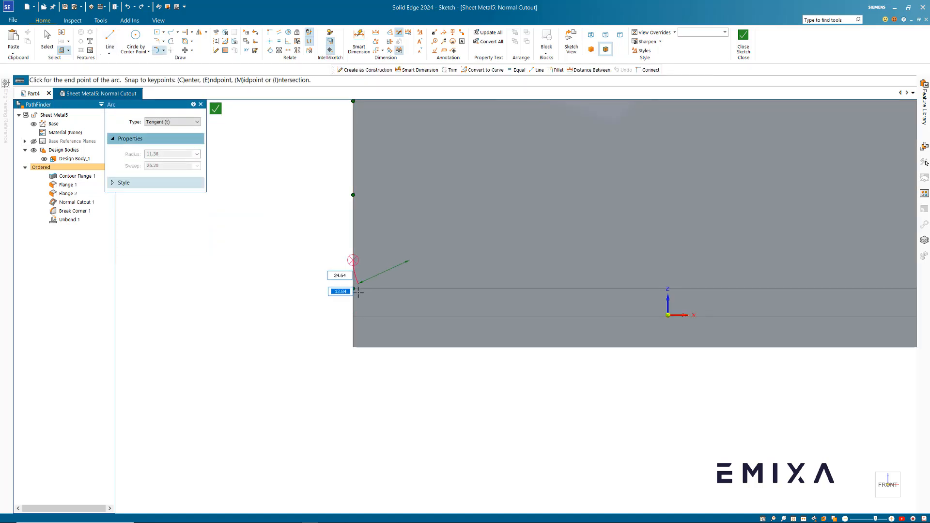
click(439, 346)
- Dimension the corner arc with a radius of 15 mm
click(359, 41)
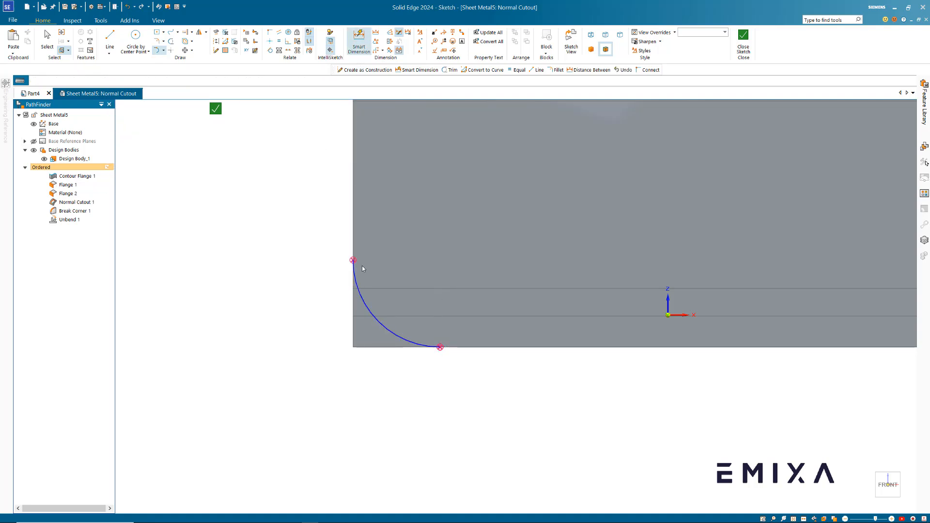
click(361, 306)
click(324, 329)
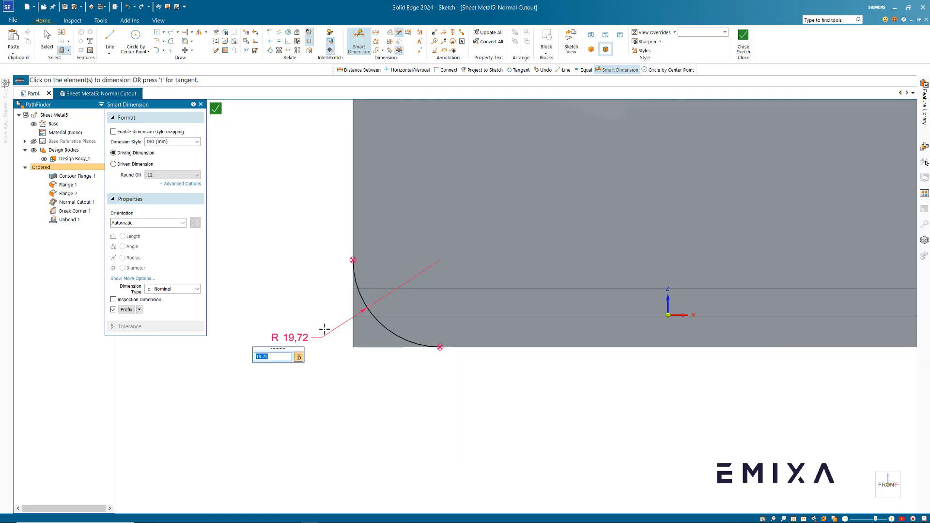
text(15)
key(Return)
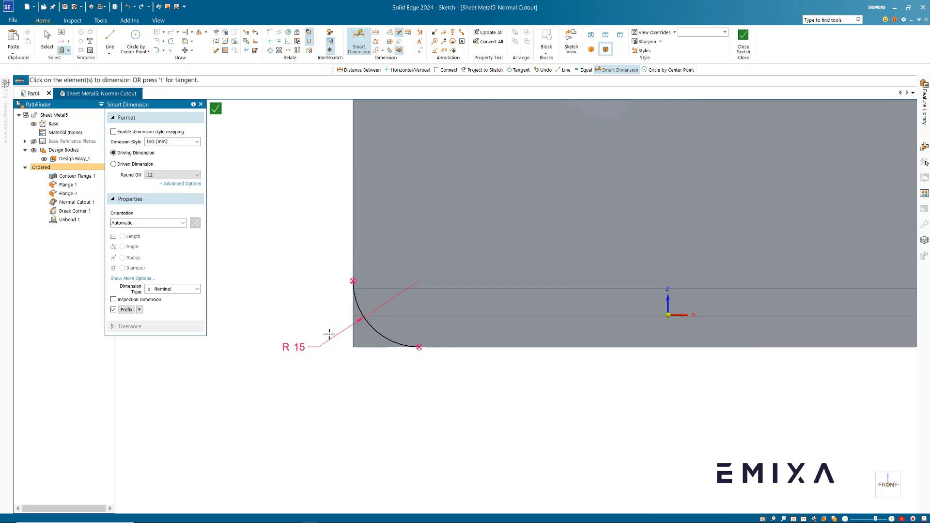
- Close the sketch and finish the normal cutout, removing the material outside the arc as a thickness cut through all
click(216, 109)
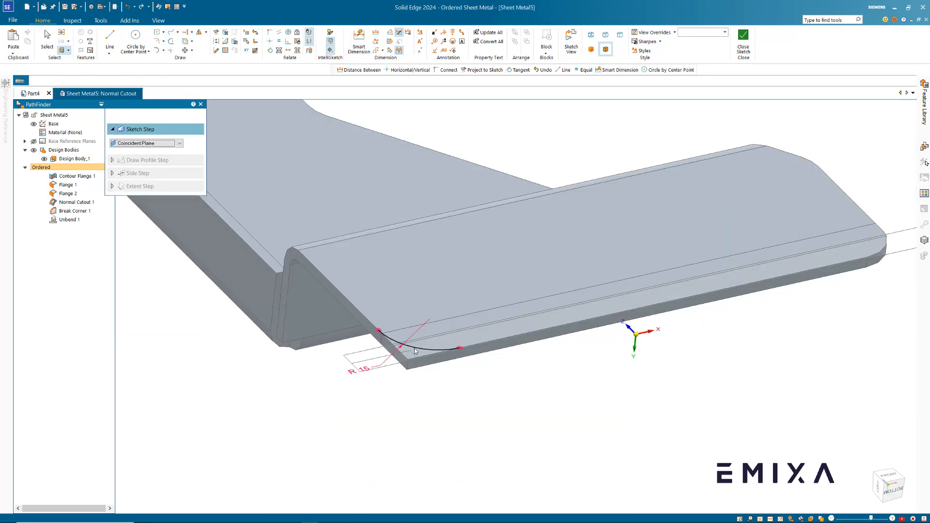
click(403, 360)
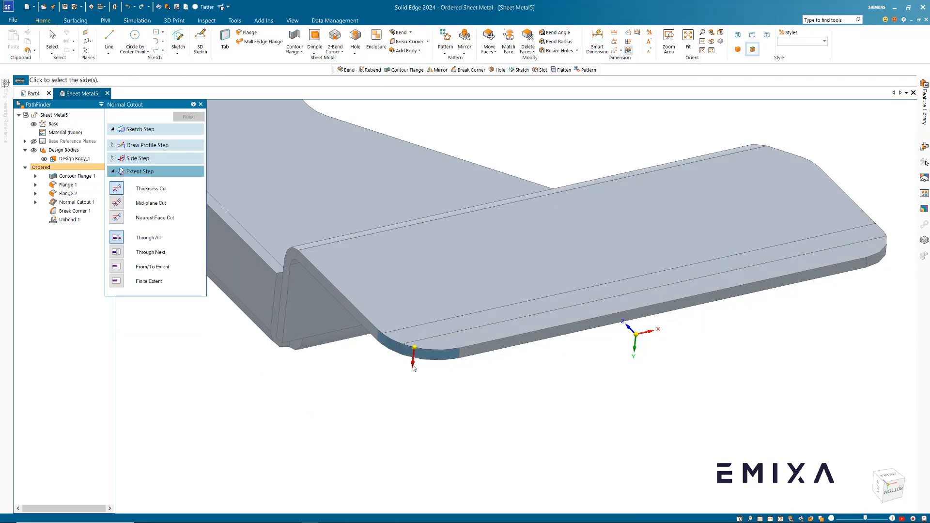
click(412, 391)
click(182, 119)
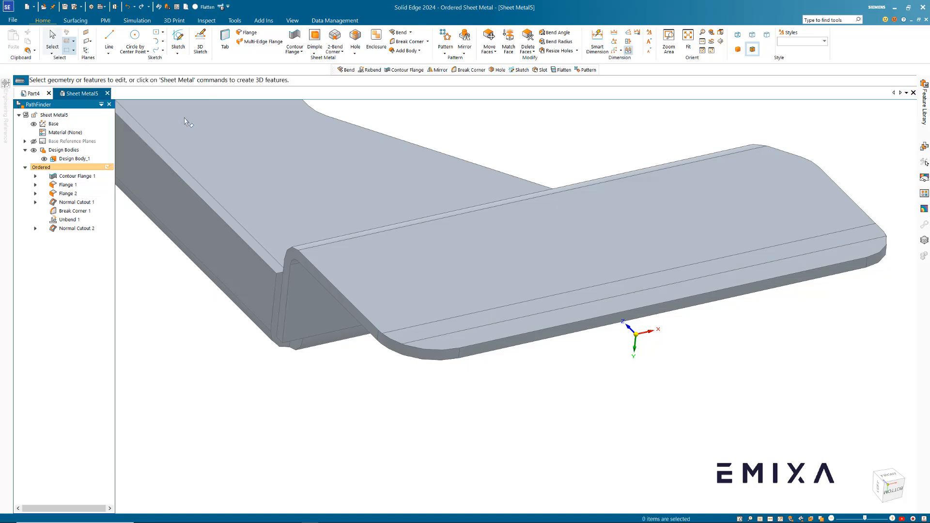
- Rebend the flattened bottom lip and finish the Rebend feature
scroll(463, 203, down, 4)
middle_drag(510, 315, 542, 232)
click(410, 32)
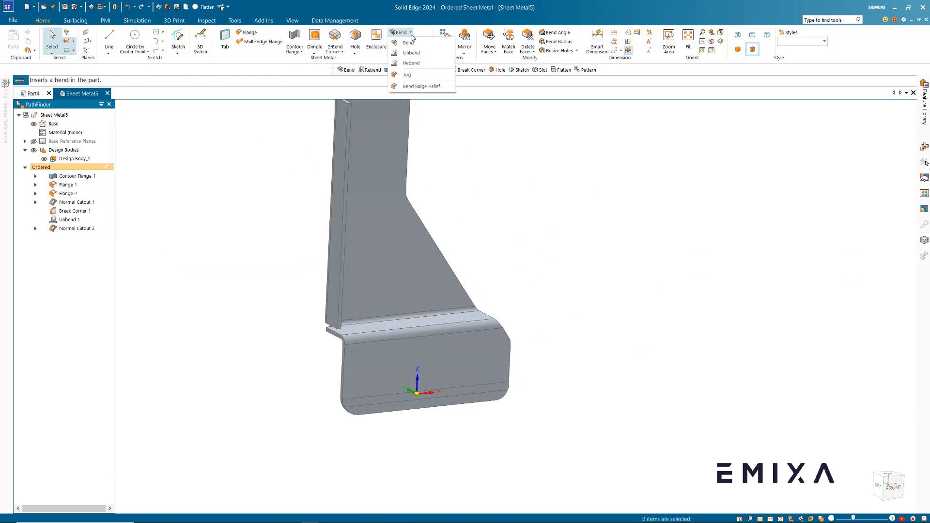
click(411, 62)
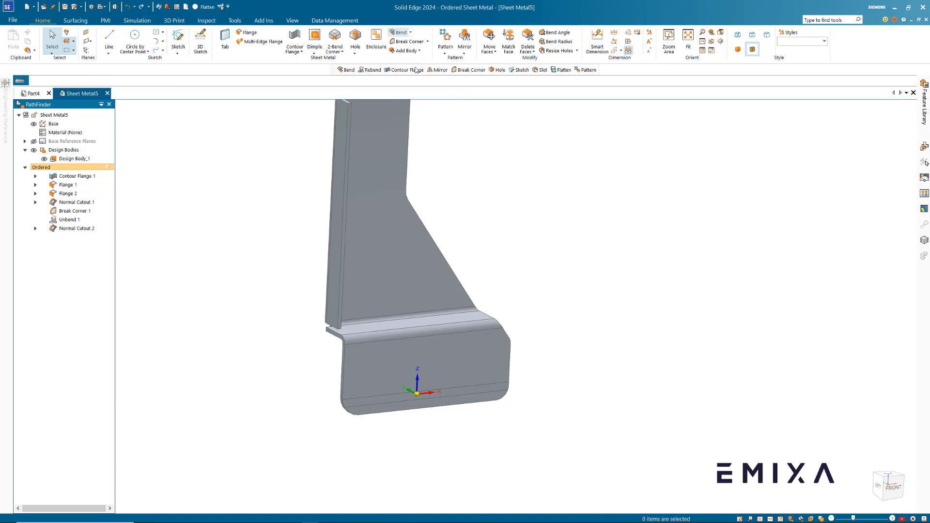
click(365, 330)
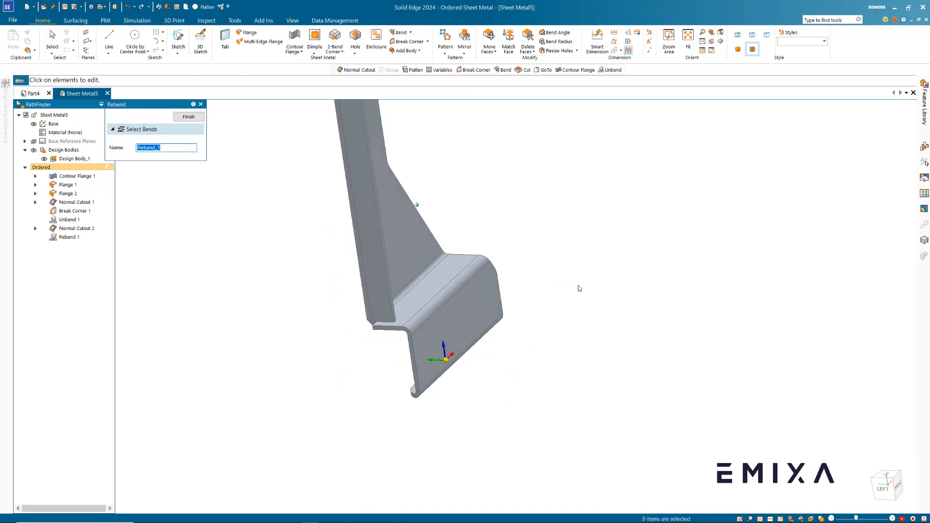
right_click(595, 281)
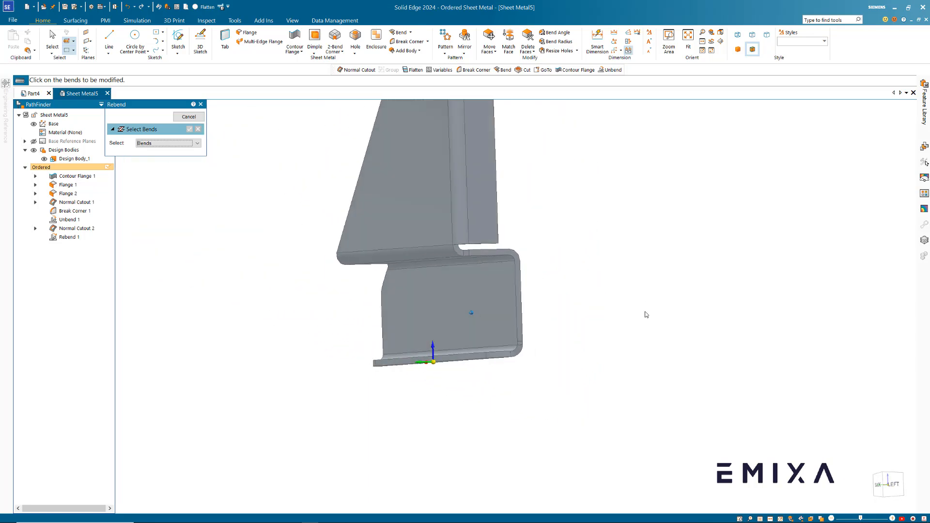
click(188, 117)
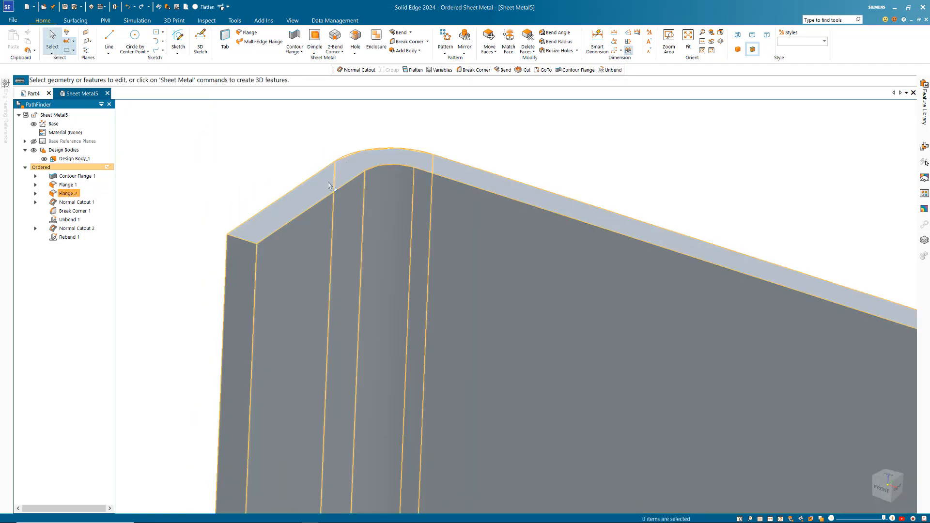
- Unbend the side flange along the tall plate, keeping a planar face fixed
scroll(359, 184, down, 5)
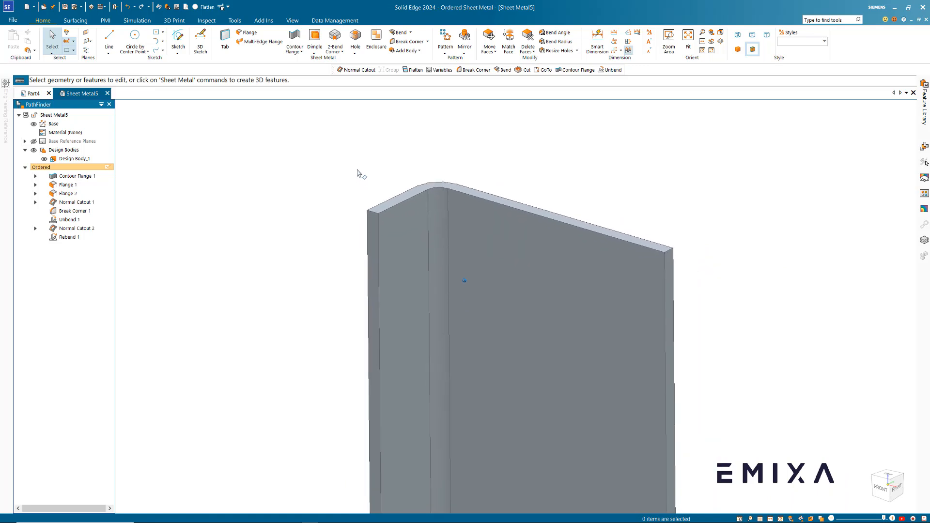
mouse_move(374, 176)
middle_down()
mouse_move(411, 163)
mouse_move(383, 131)
middle_up()
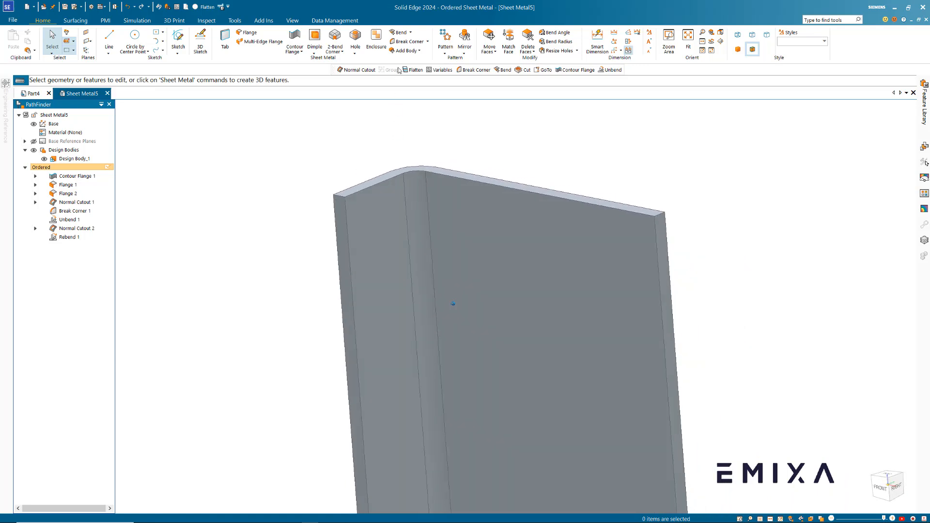
click(410, 32)
click(411, 53)
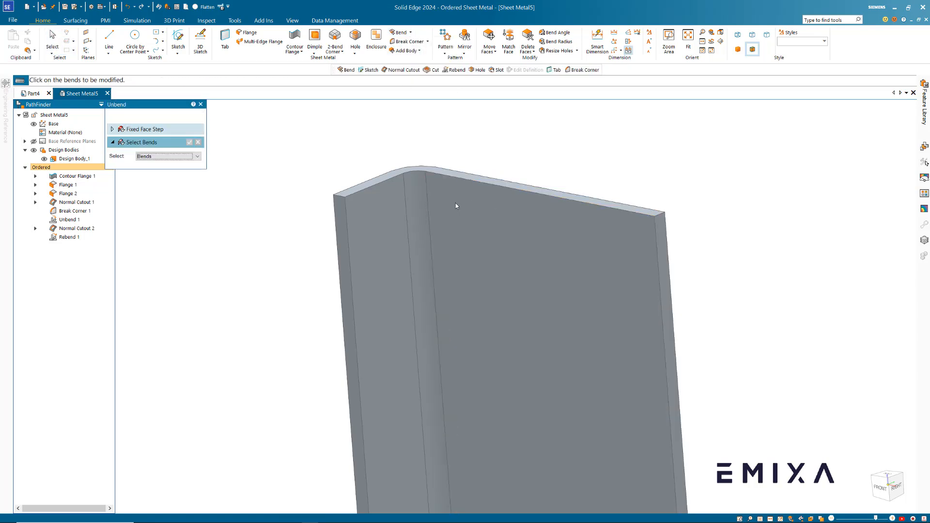
click(418, 205)
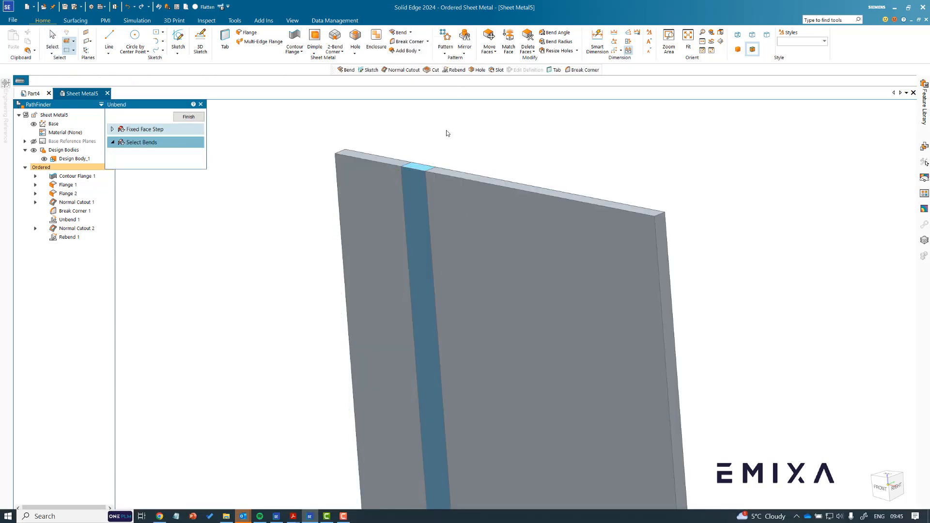
click(188, 117)
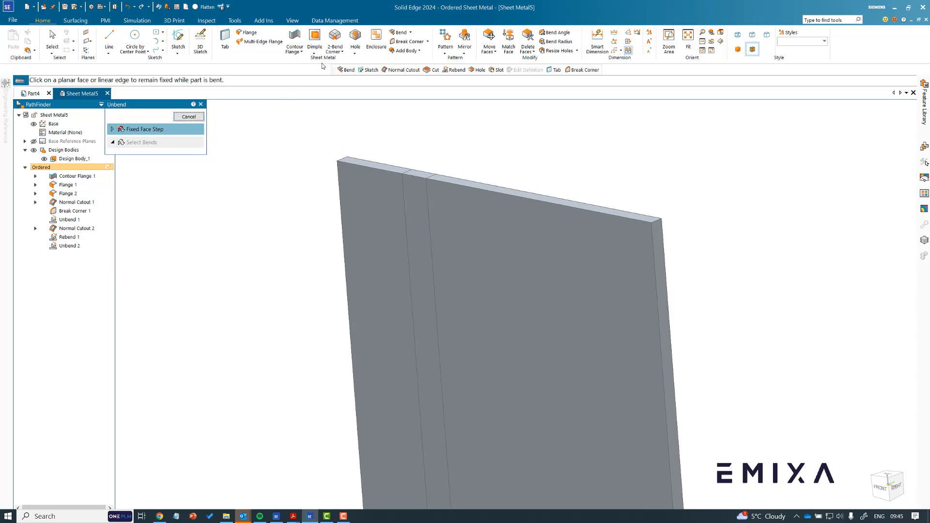
- Start a normal cutout with its sketch on the planar face of the flattened side flange
click(355, 54)
click(370, 71)
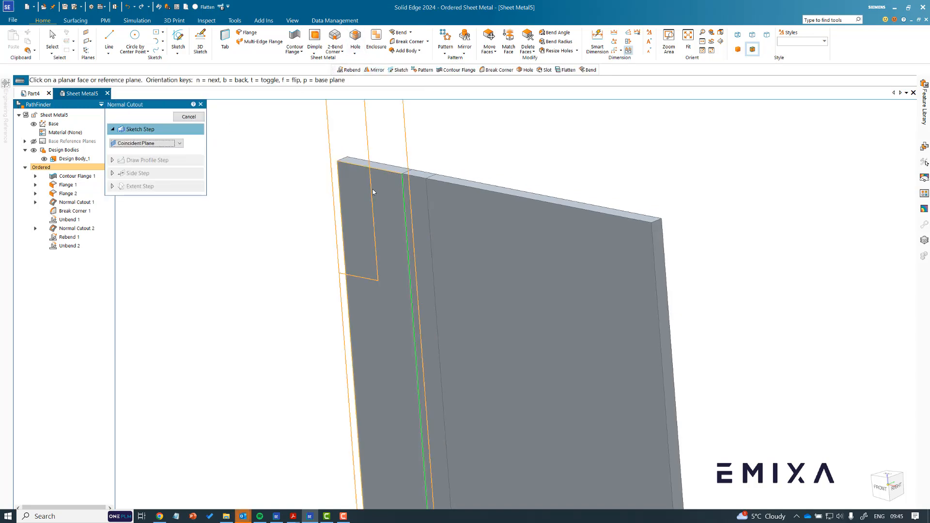
scroll(373, 189, down, 3)
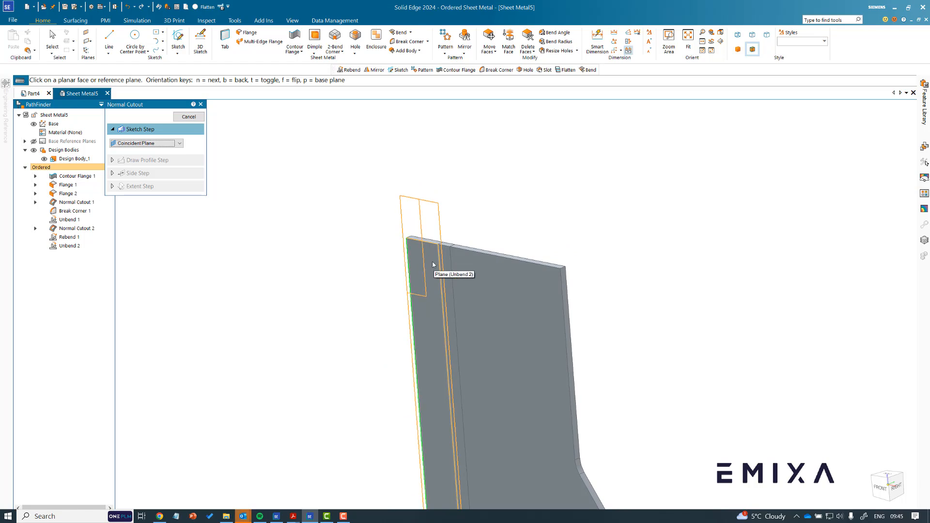
click(428, 266)
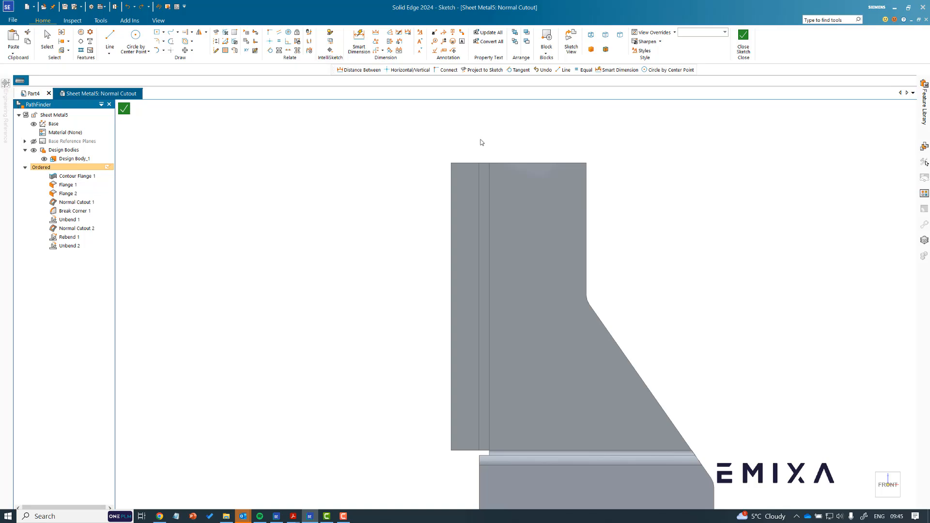
- Sketch a horizontal line from the flange's outer edge, continued by two tangent arcs ending where the far bend line meets the top edge
key(l)
scroll(476, 144, up, 4)
scroll(474, 143, up, 3)
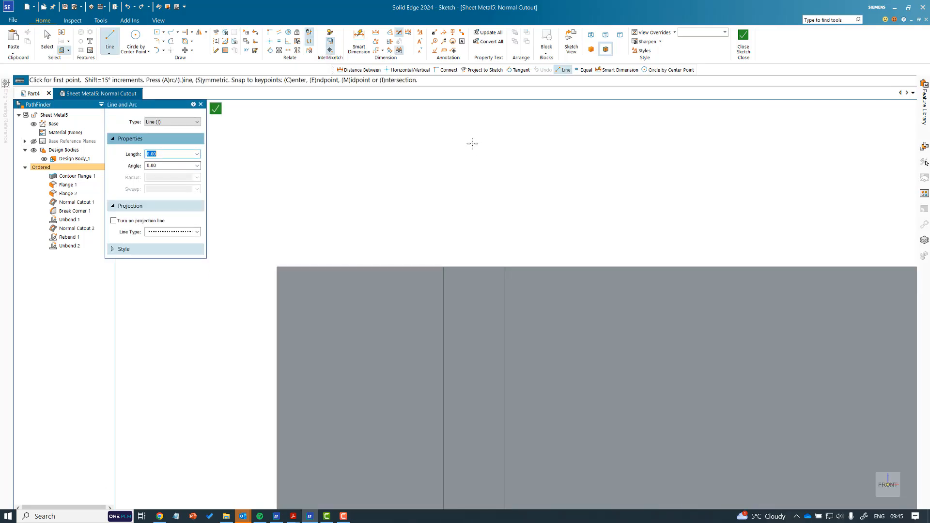
click(277, 289)
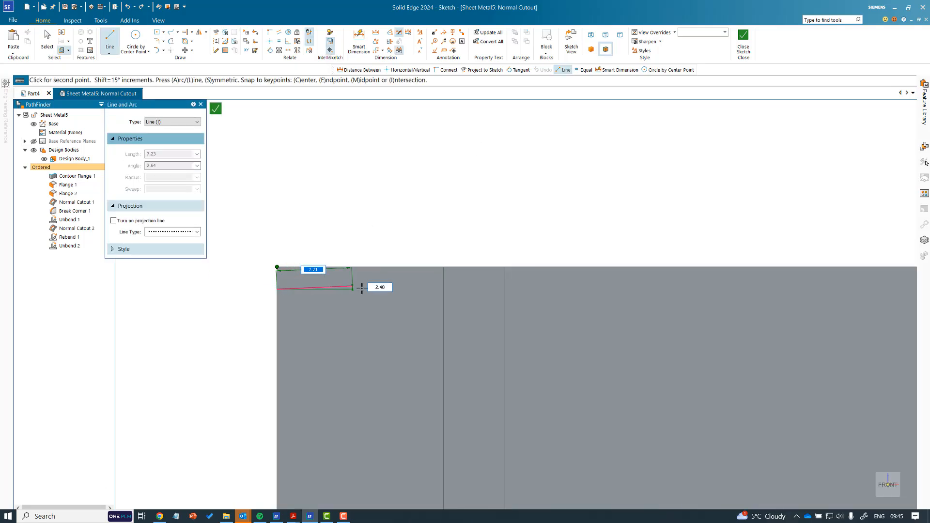
click(368, 289)
key(a)
click(413, 282)
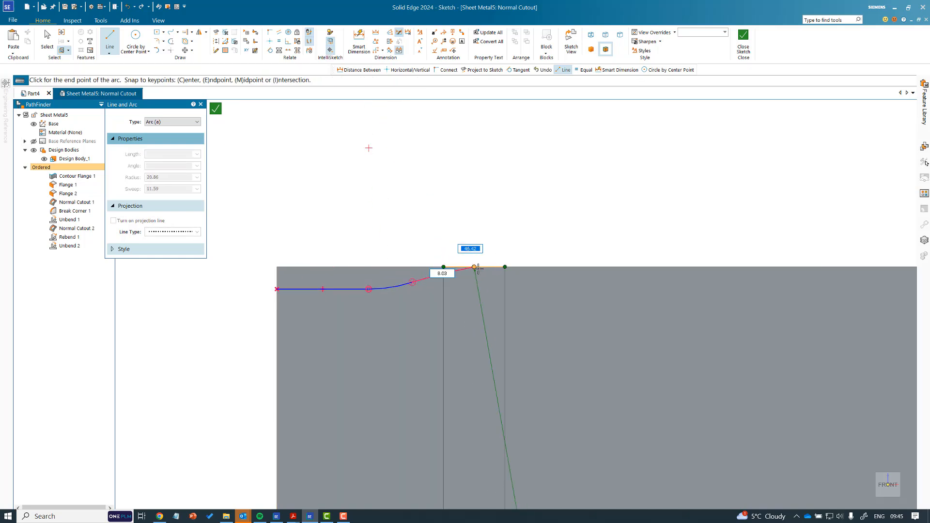
click(505, 267)
key(Escape)
key(Escape)
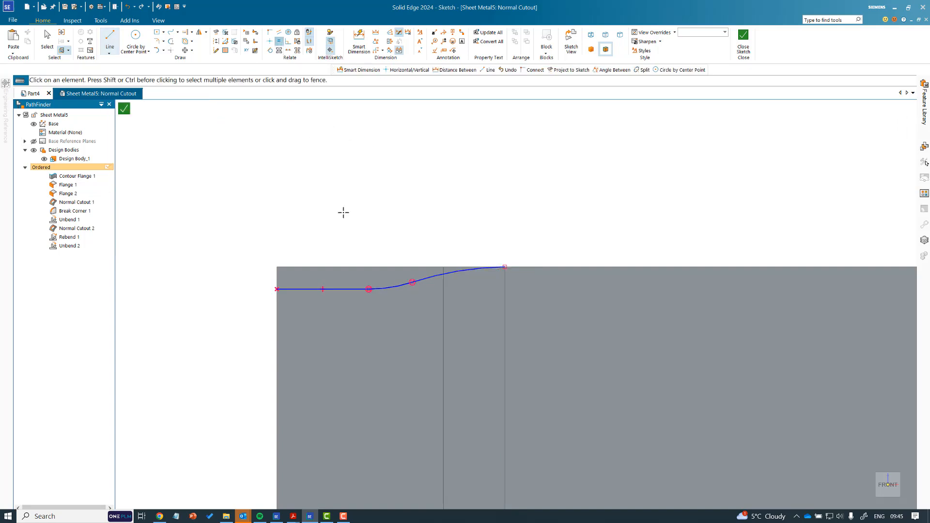
- Make the two arcs equal and dimension the horizontal line's length to 12 mm
click(393, 287)
click(436, 276)
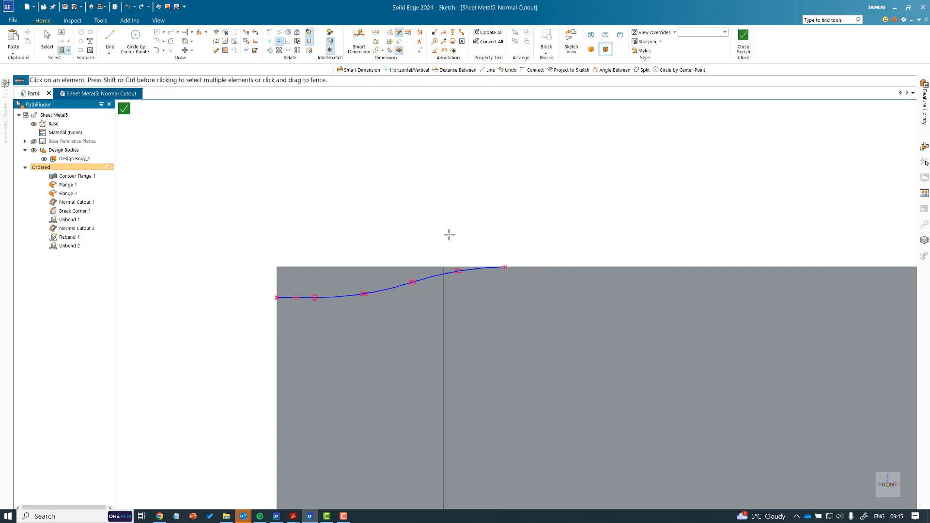
click(359, 41)
click(290, 297)
click(328, 326)
text(1)
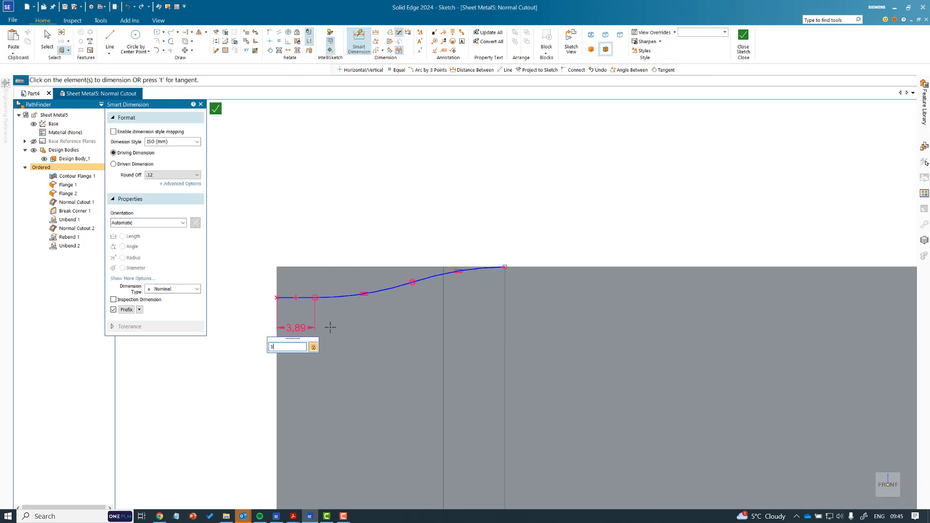
text(2)
key(Return)
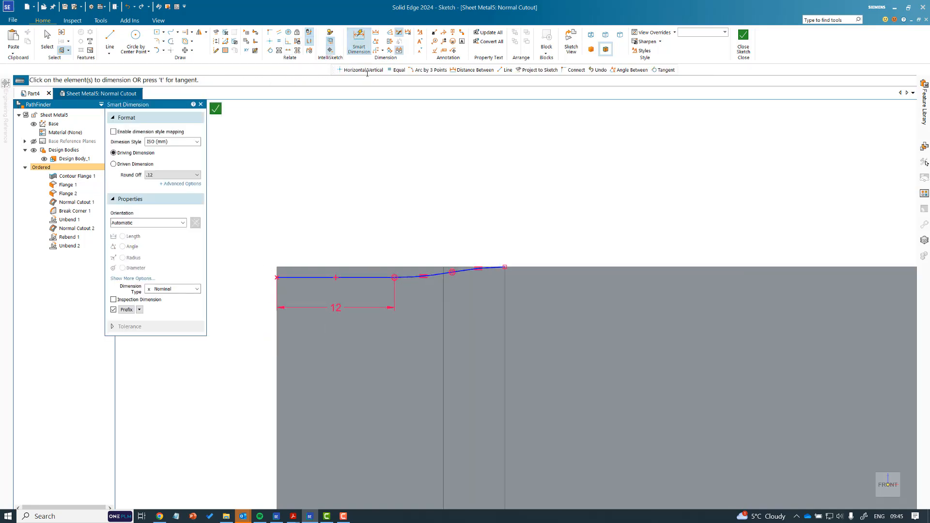
- Dimension the distance between the plate's top edge and the horizontal line to 2 mm
click(376, 32)
click(303, 267)
click(277, 277)
click(255, 256)
text(2)
key(Return)
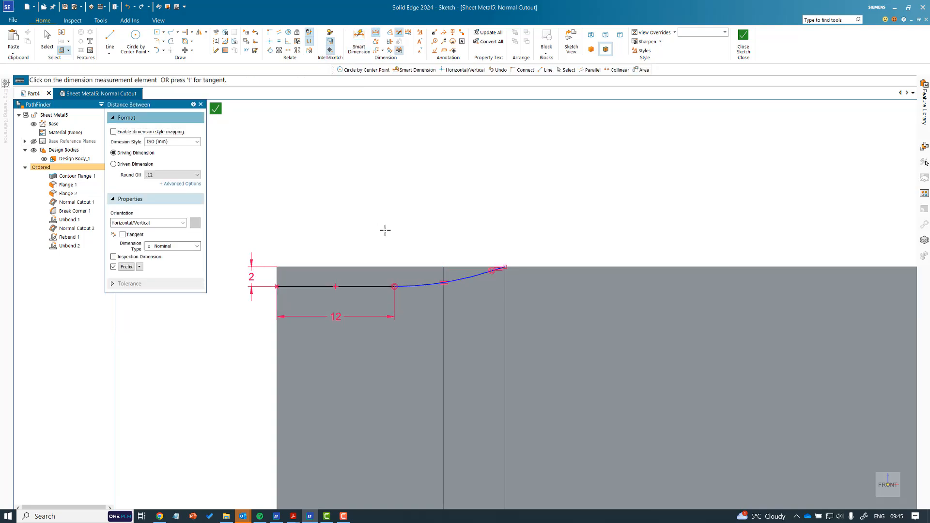
- Reshape the curve by moving the joint between the two arcs toward the middle of the transition
scroll(475, 263, up, 3)
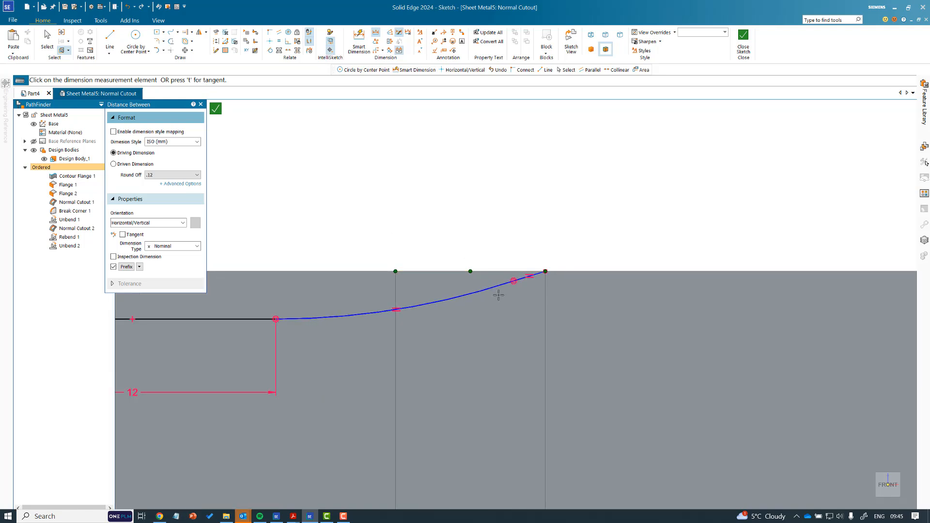
click(47, 38)
click(502, 289)
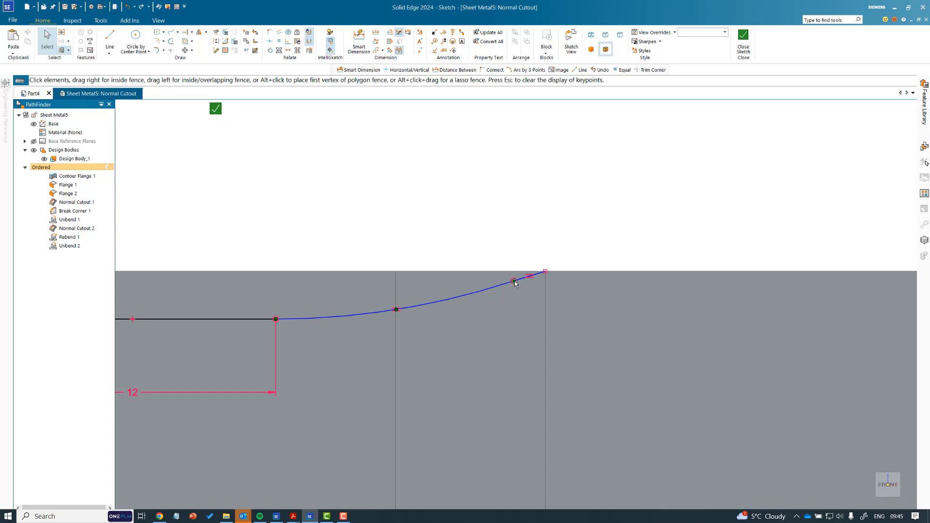
drag(474, 284, 407, 289)
click(447, 233)
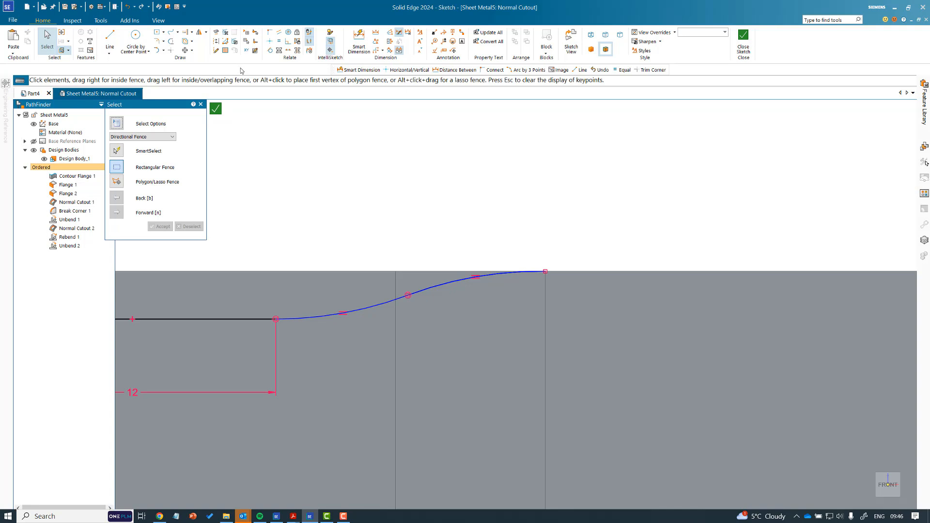
- Make the upper arc tangent to the plate's top edge
click(270, 51)
click(506, 271)
click(562, 270)
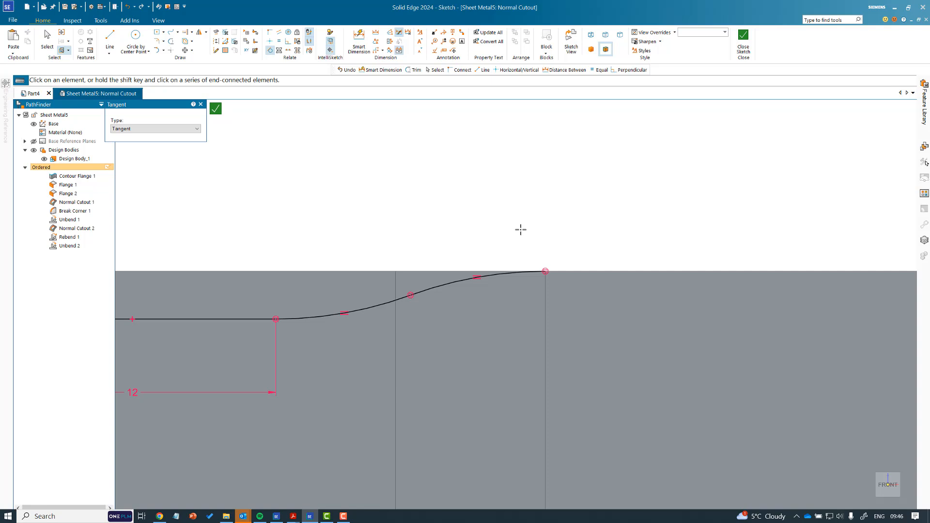
- Close the sketch and finish the normal cutout, removing the material above the profile
scroll(520, 230, down, 3)
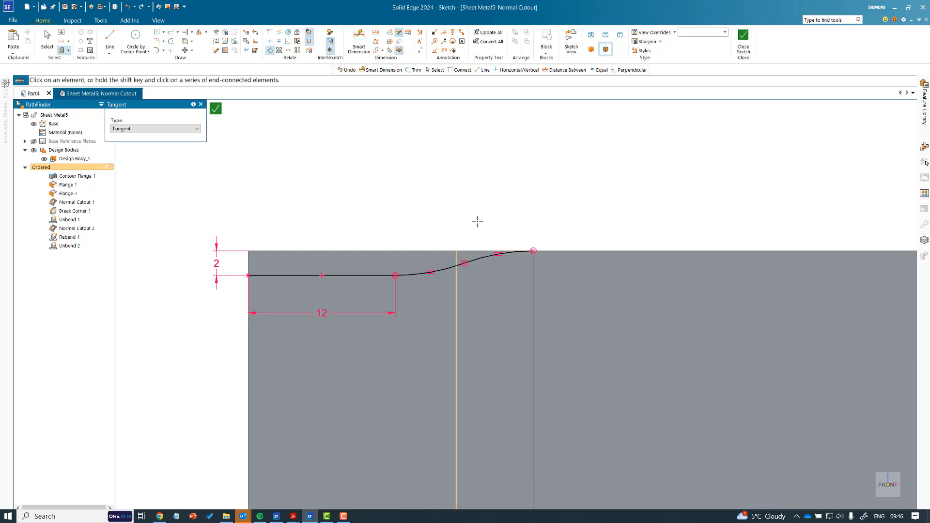
click(216, 109)
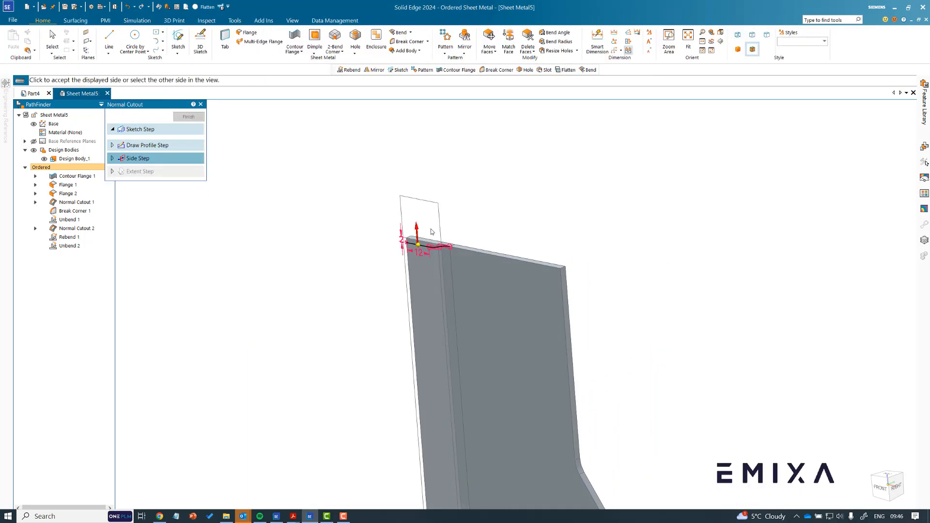
click(443, 218)
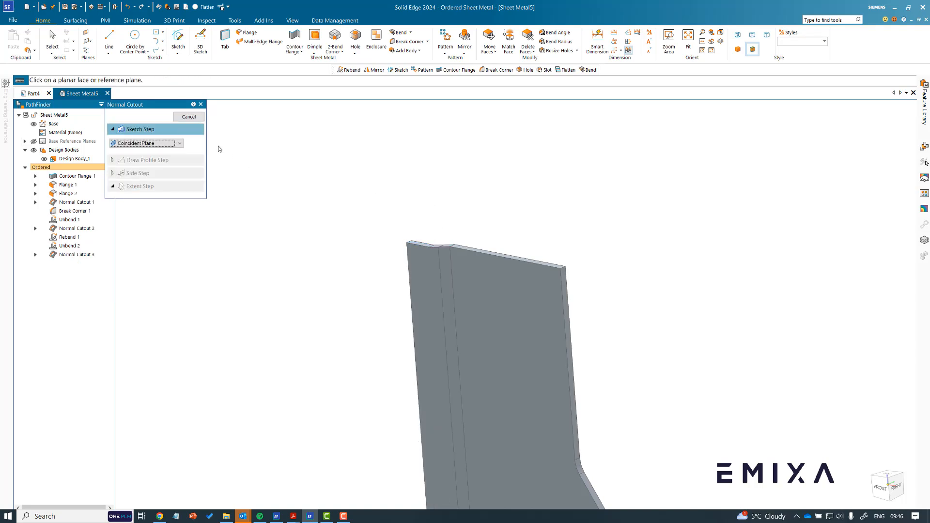
click(191, 118)
- Rebend the flattened side flange along the tall plate and finish the Rebend feature
middle_drag(384, 218, 406, 335)
scroll(406, 335, up, 3)
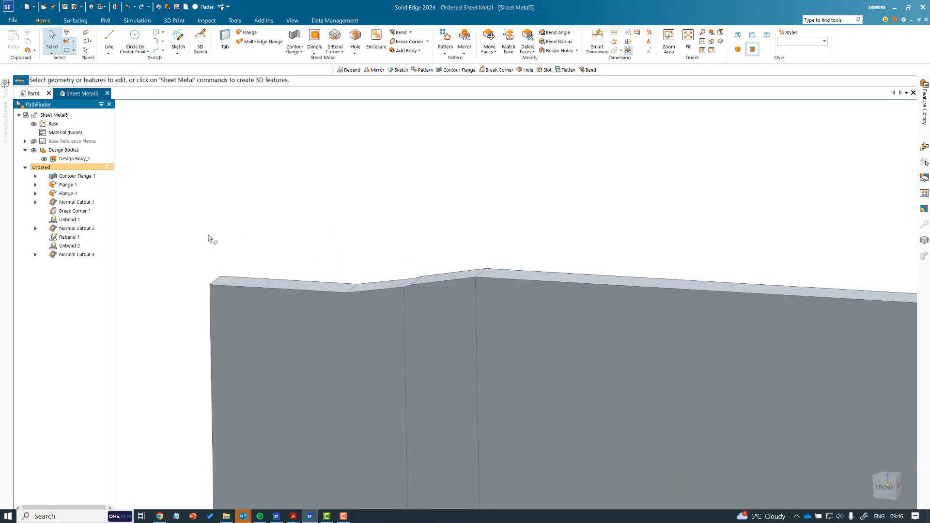
click(410, 32)
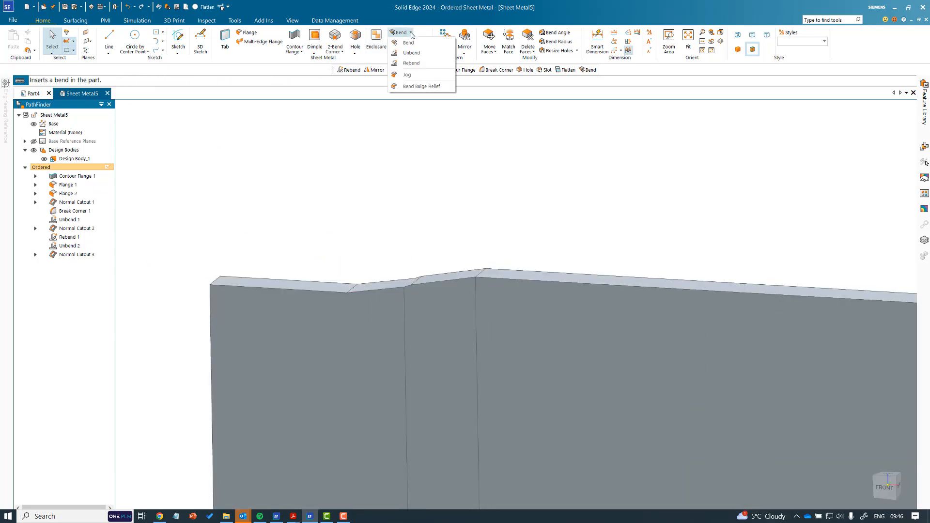
click(413, 68)
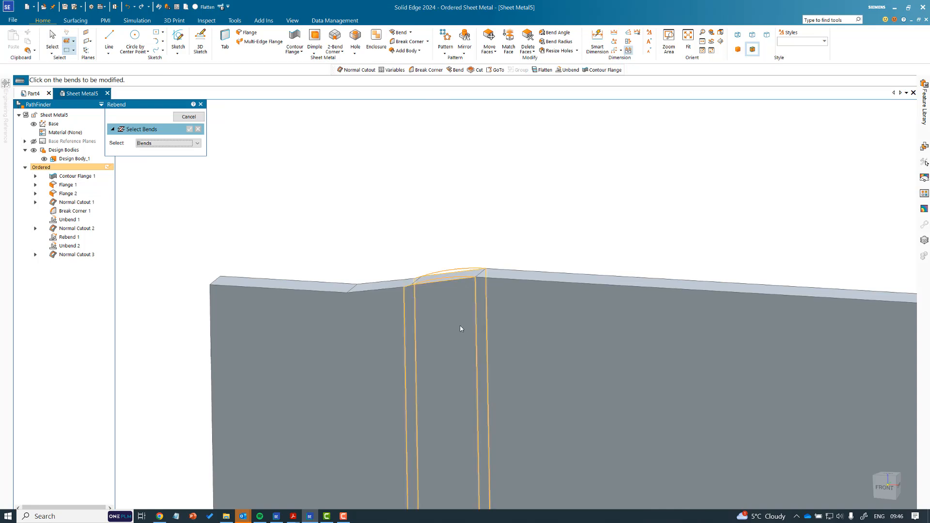
click(450, 273)
right_click(461, 213)
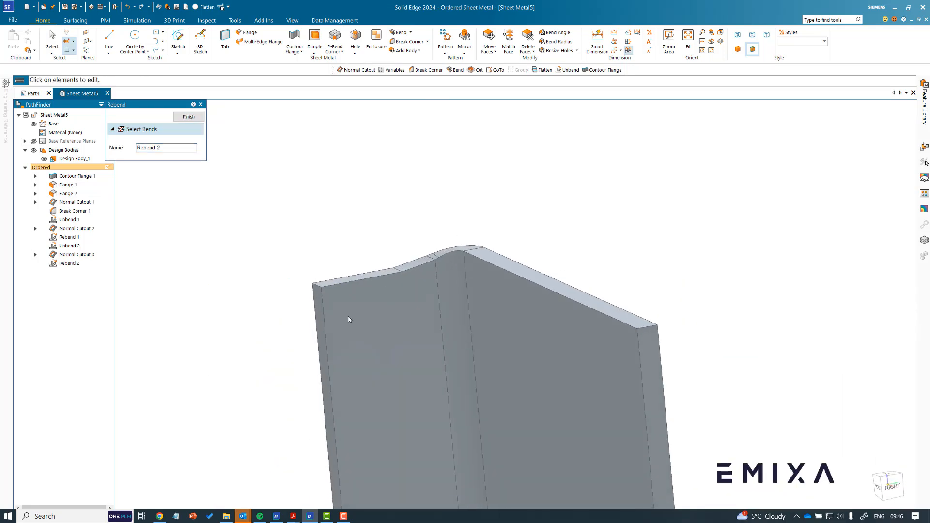
click(188, 118)
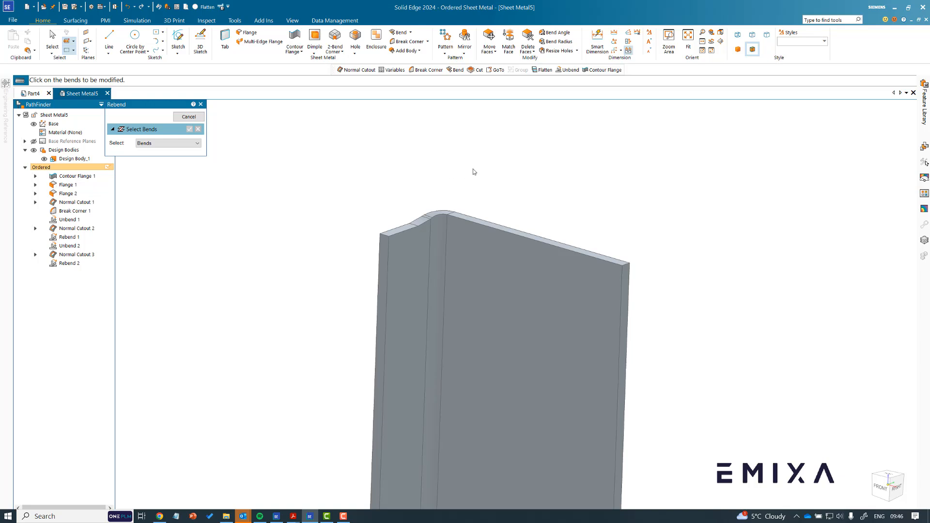
- Round the tall plate's free top corner and the side flange's outer top corner with a 2 mm Break Corner radius
click(405, 42)
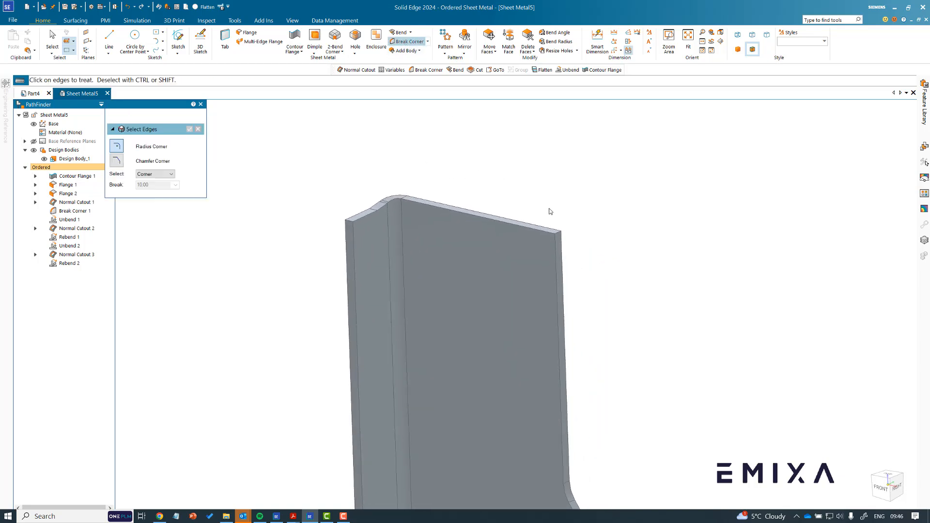
click(566, 253)
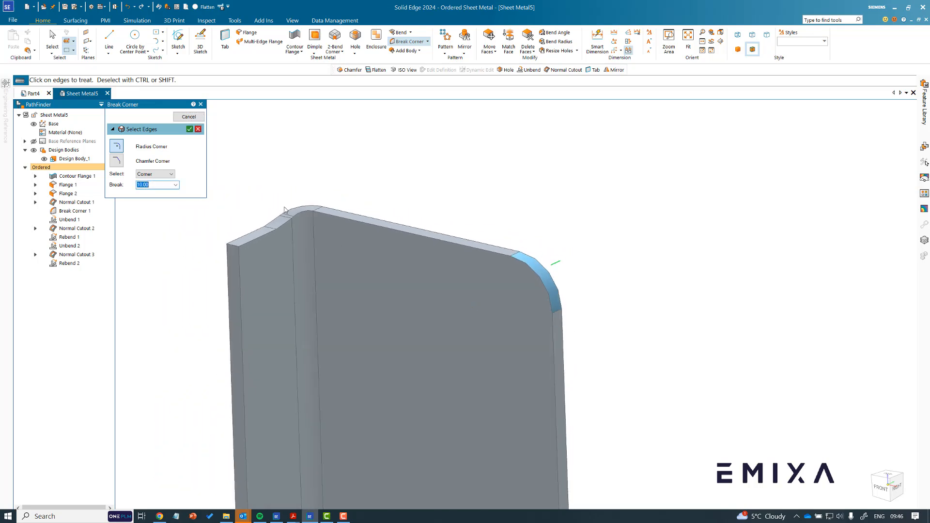
text(2)
key(Tab)
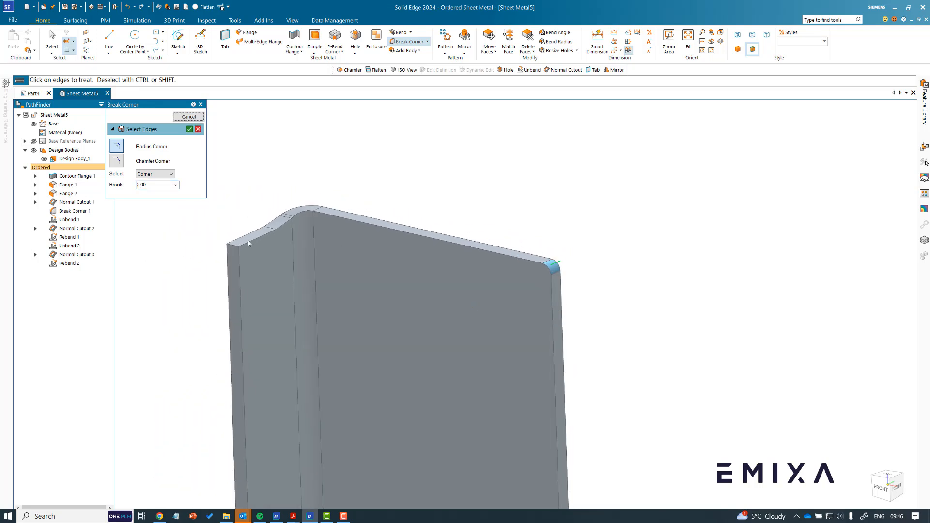
click(236, 244)
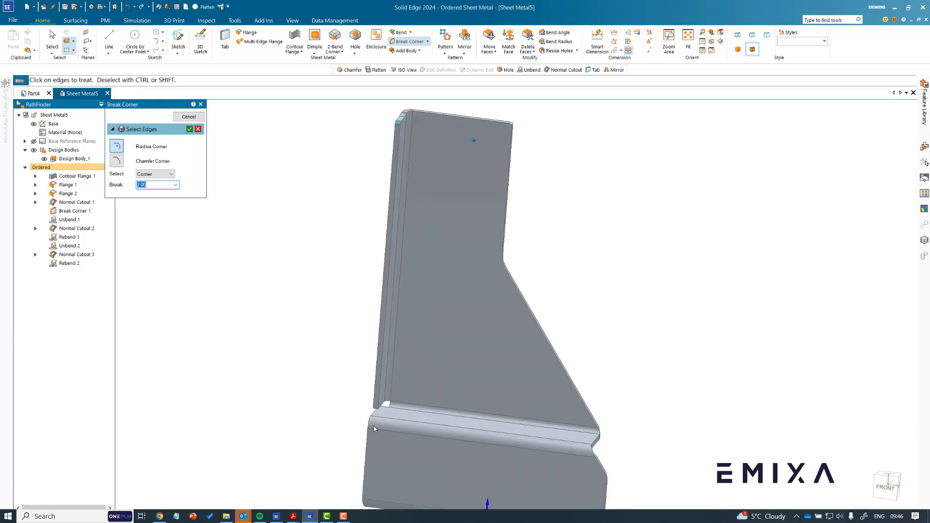
- Include the corners at the side flange's lower end in the 2 mm rounding and finish the Break Corner feature
scroll(386, 412, up, 5)
middle_drag(387, 376, 685, 252)
scroll(473, 436, down, 2)
scroll(685, 251, down, 3)
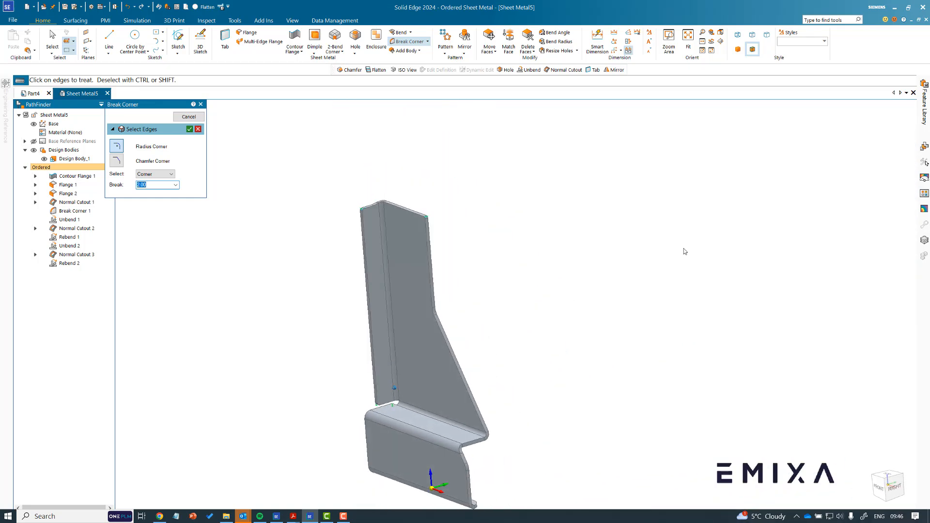
mouse_move(586, 353)
middle_down()
mouse_move(574, 343)
mouse_move(582, 365)
middle_up()
right_click(553, 263)
right_click(544, 241)
click(192, 118)
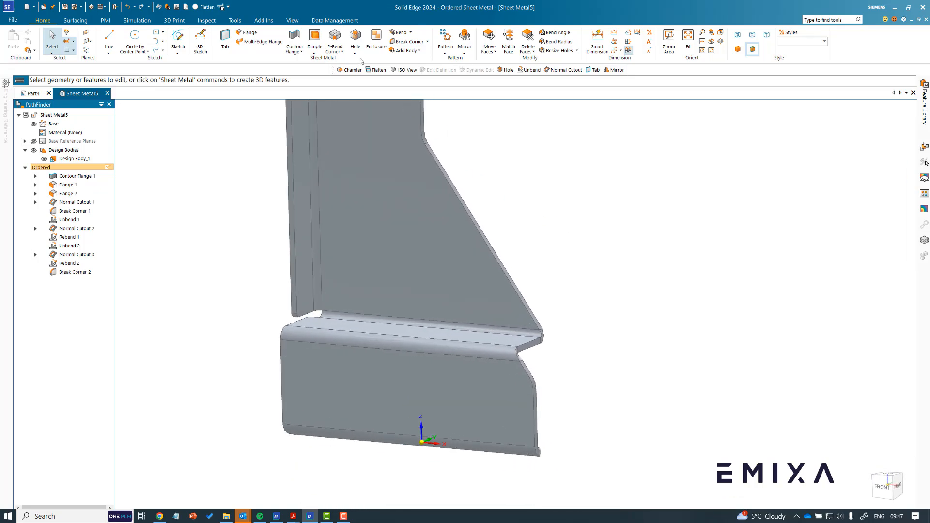
- Start a hole sketch on the lower front panel, using a simple 6.4 mm ISO Metric hole with the Drill Size subtype
click(354, 34)
click(469, 394)
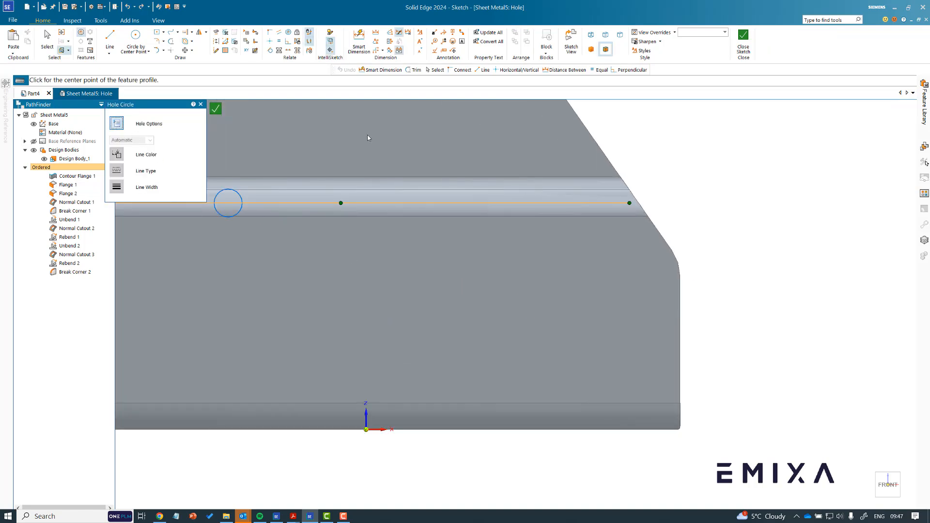
click(364, 154)
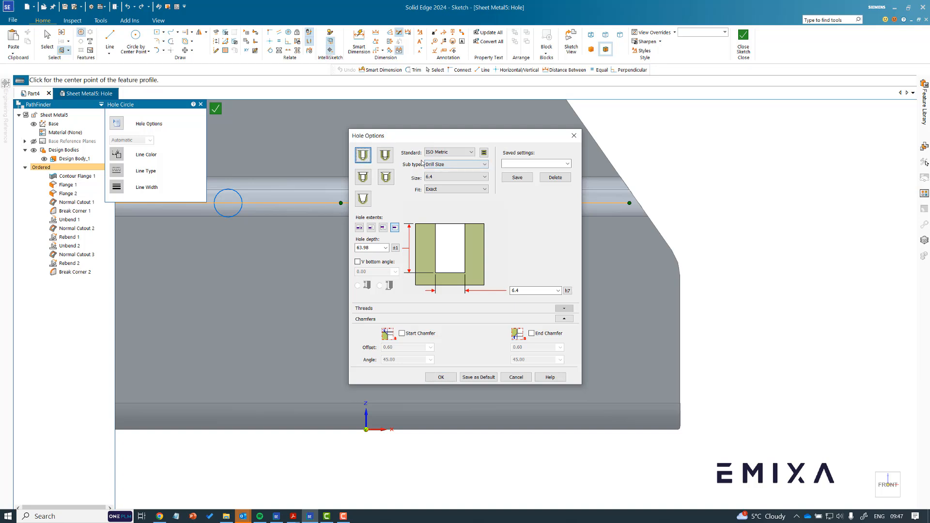
click(444, 164)
click(444, 172)
click(441, 377)
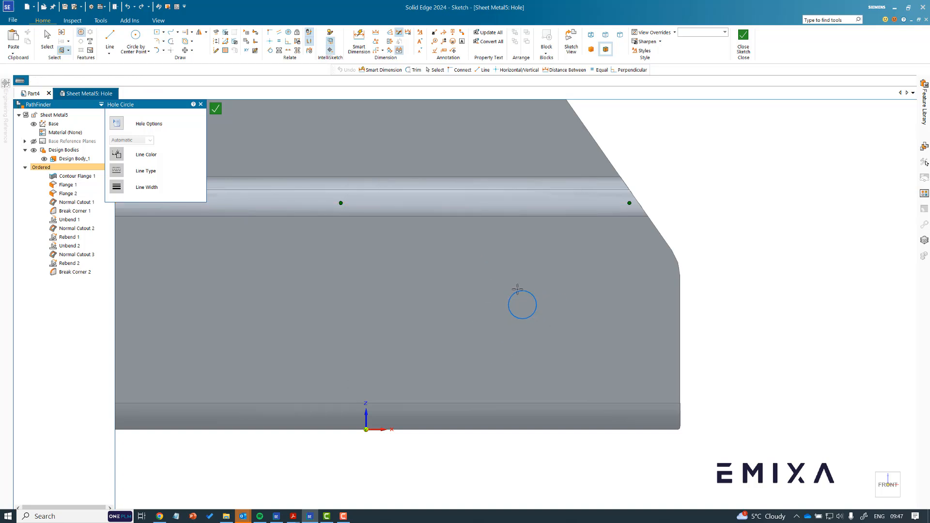
- Draw a 25 × 25 mm center rectangle on the lower front panel, near its chamfered end
click(157, 31)
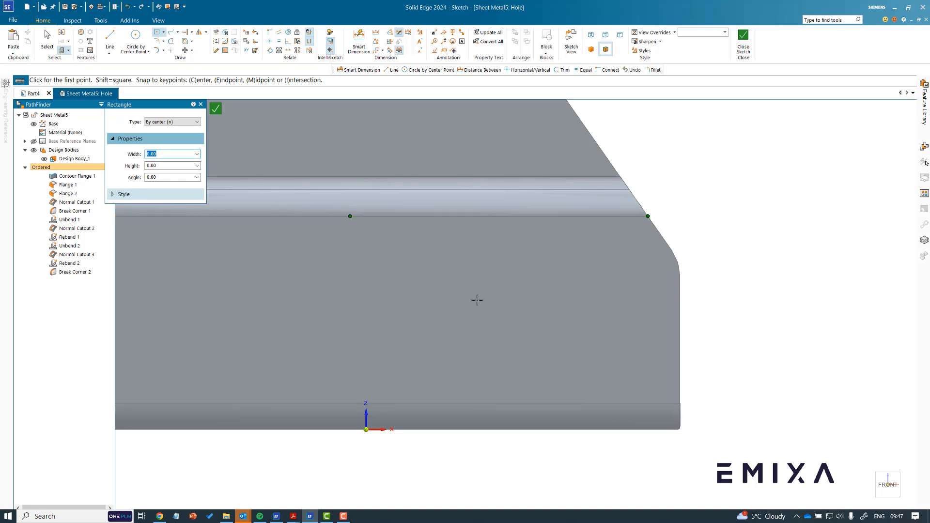
key(Tab)
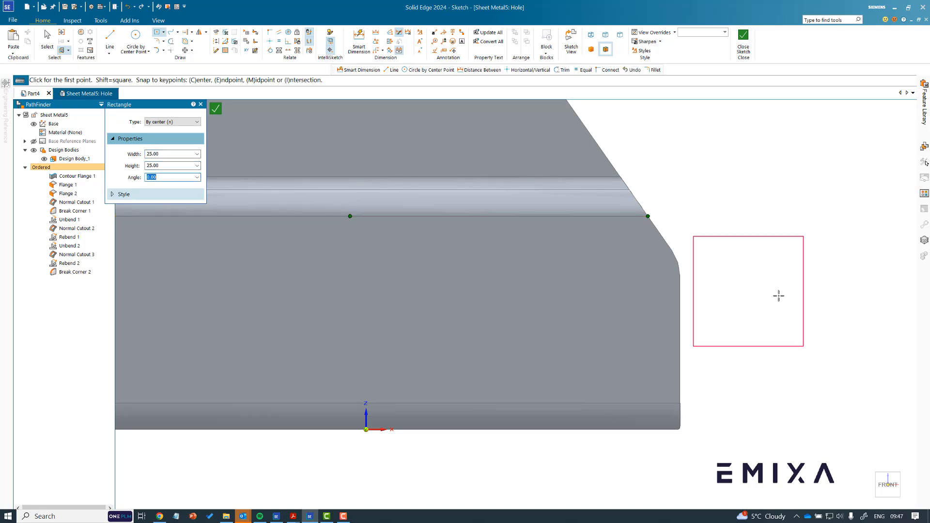
click(556, 313)
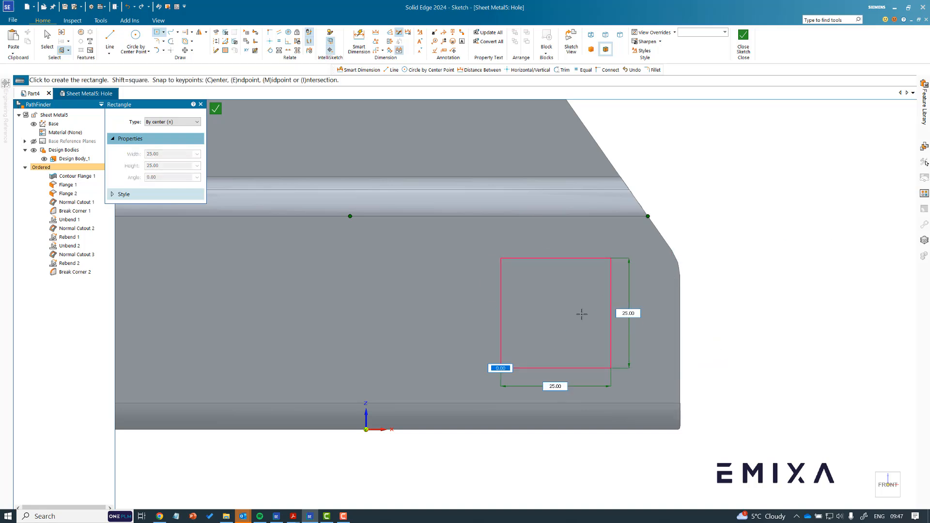
click(582, 314)
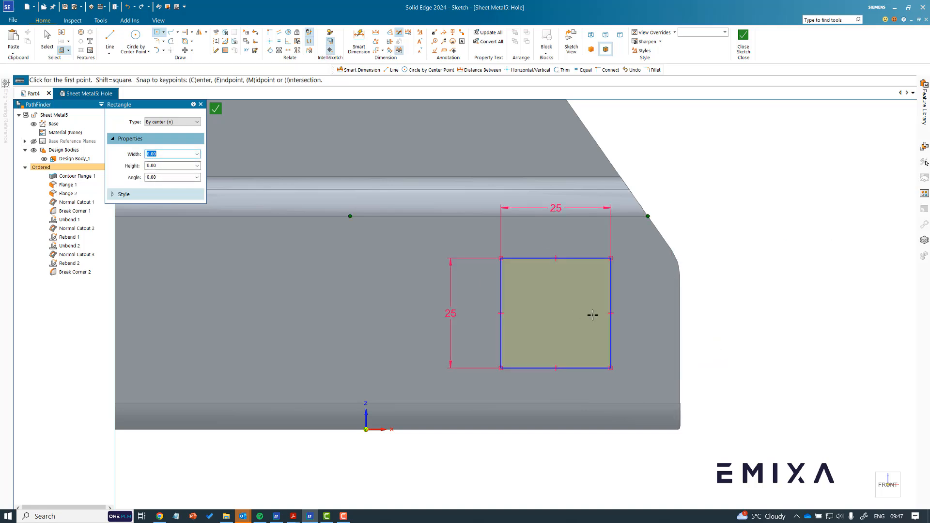
- Dimension the square's lower side 15 mm above the panel's bottom edge
click(376, 33)
click(503, 368)
click(507, 430)
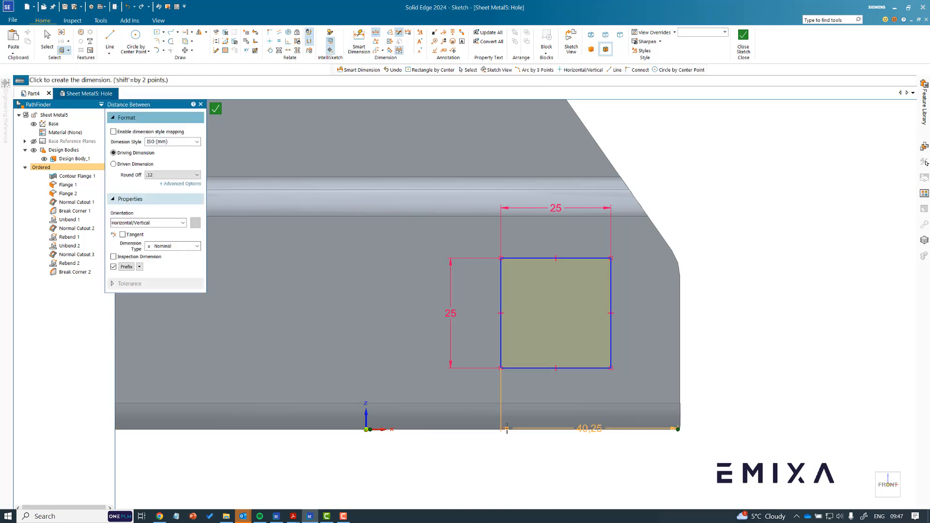
click(446, 388)
text(15)
key(Return)
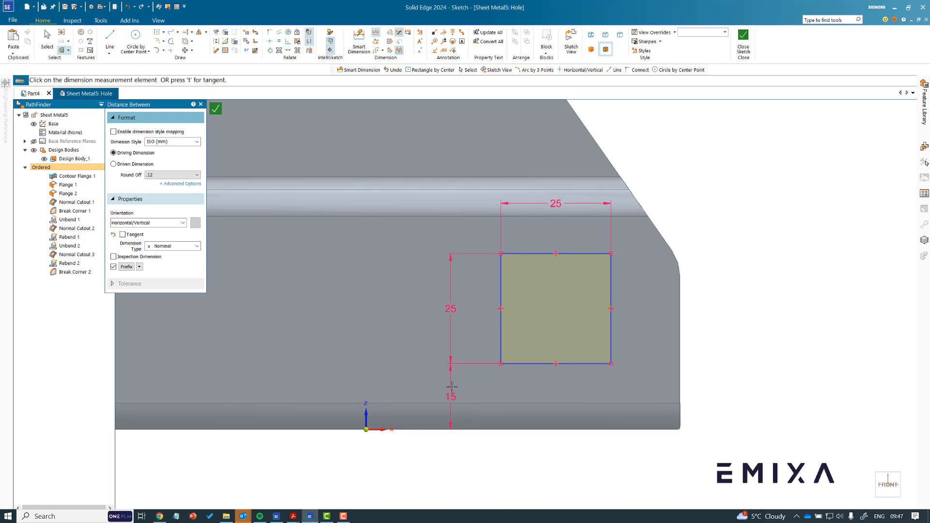
- Dimension the square's right side 11.4 mm from the panel's vertical end edge
click(611, 283)
click(680, 293)
click(657, 323)
text(11.4)
key(Return)
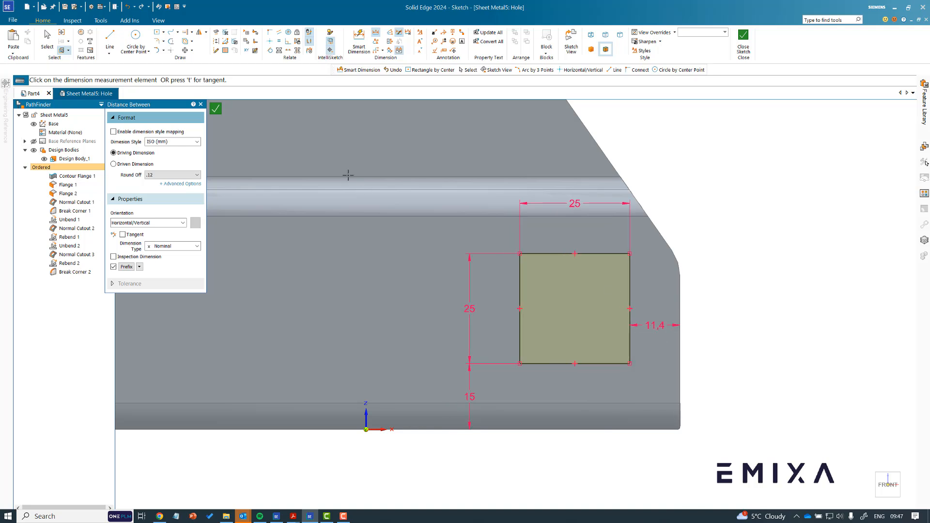
- Place a 6.4 mm hole circle on each of the four corners of the 25 mm square
click(81, 32)
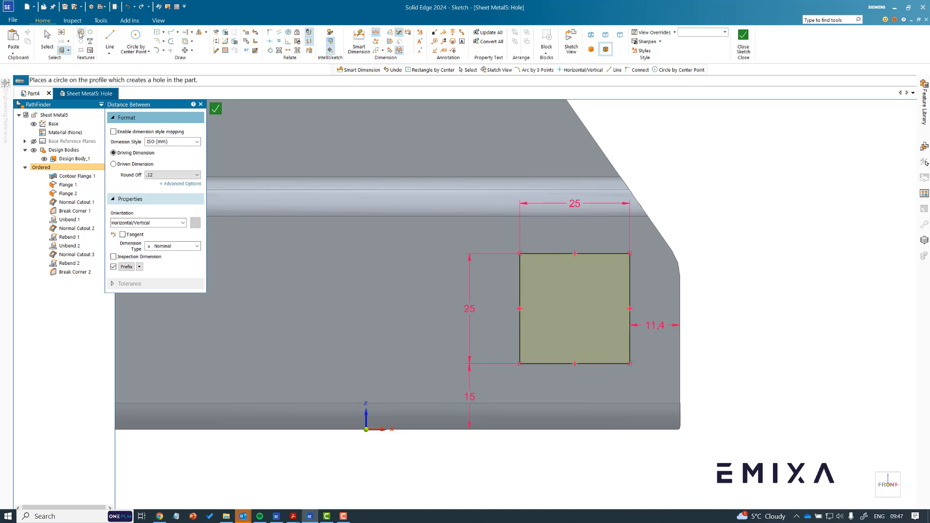
click(520, 254)
click(630, 254)
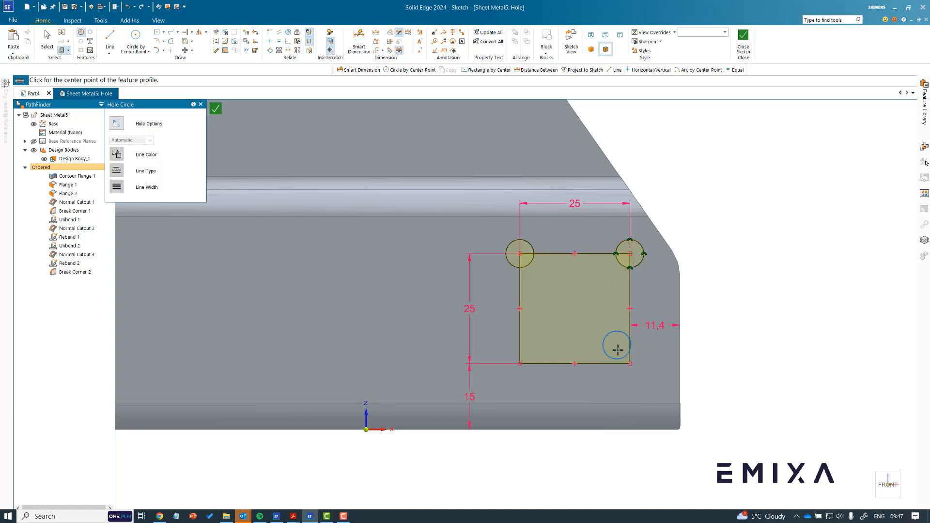
click(630, 363)
click(520, 364)
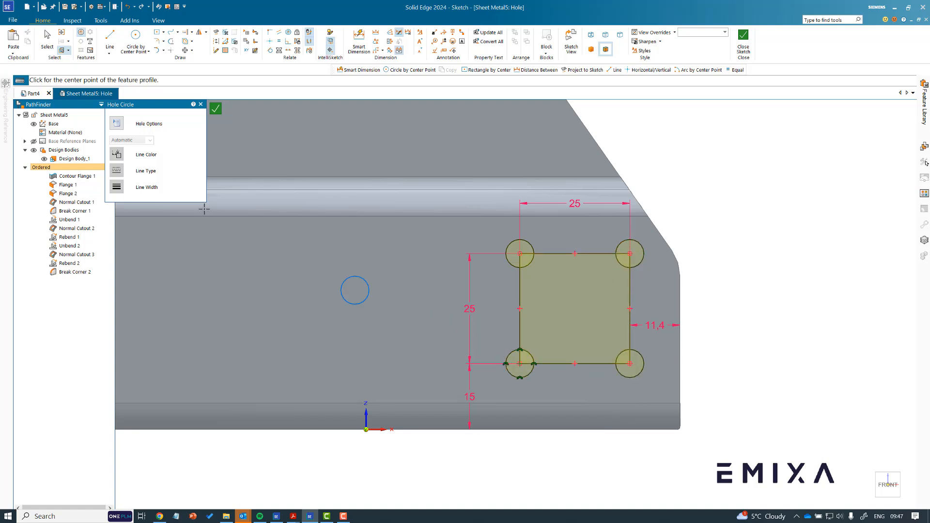
- Close the hole sketch, accept the hole extent and finish the Hole feature on the lower panel
click(215, 108)
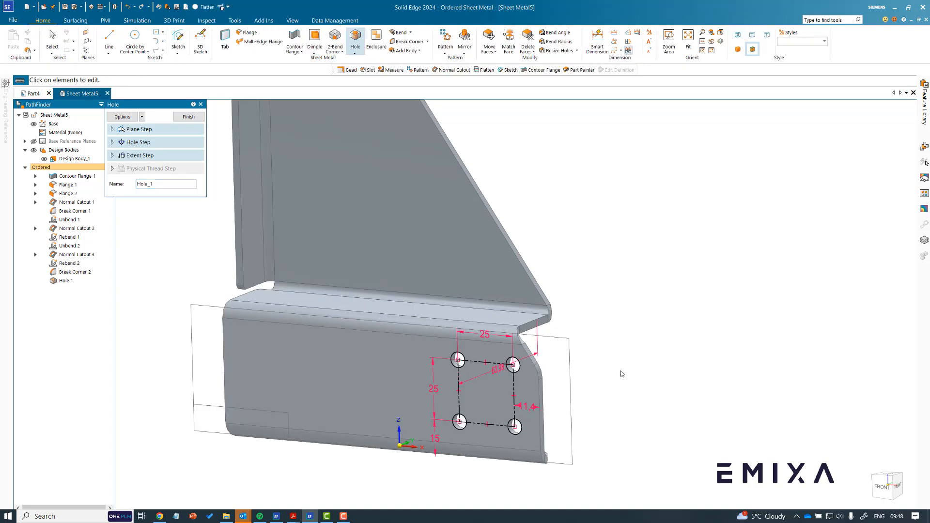
right_click(622, 375)
scroll(589, 372, down, 3)
click(190, 117)
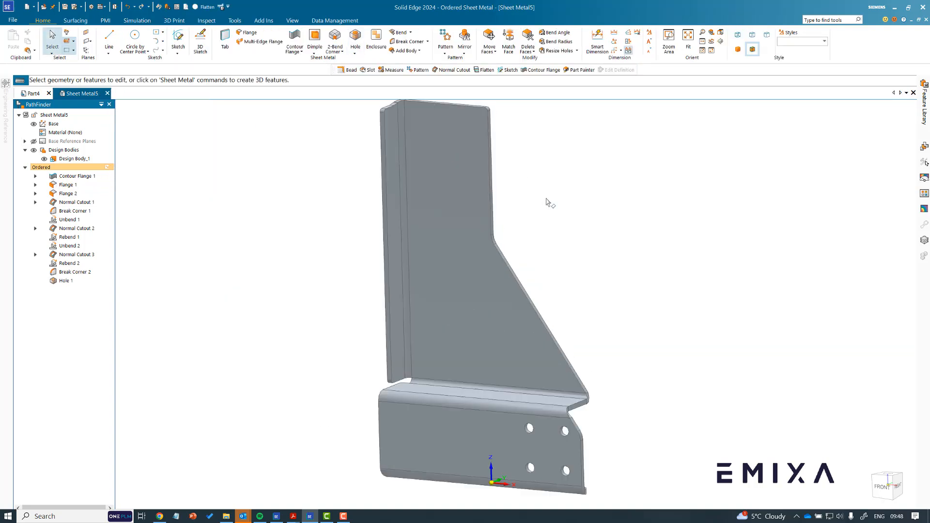
- Start a hole sketch on the tall plate, using a simple ISO Metric Drill Size hole of size 5 with an Exact fit
scroll(536, 157, up, 3)
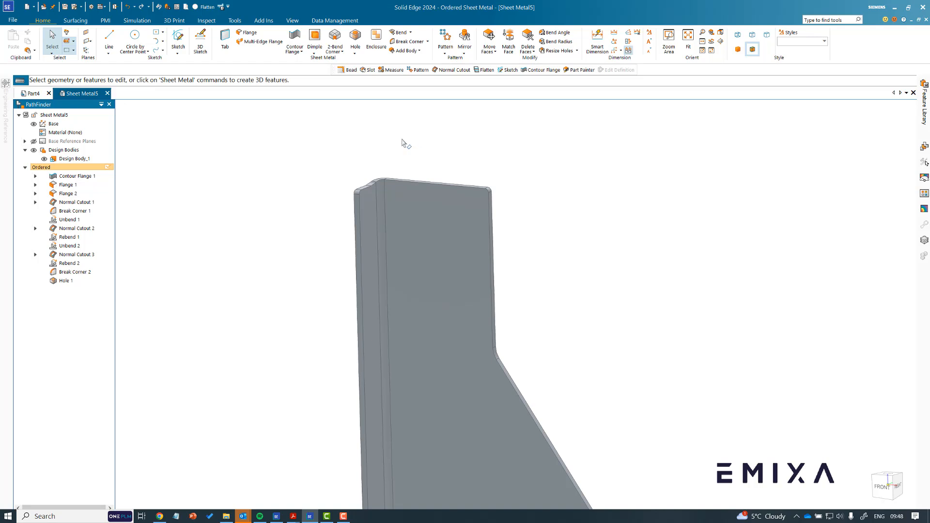
scroll(424, 193, up, 3)
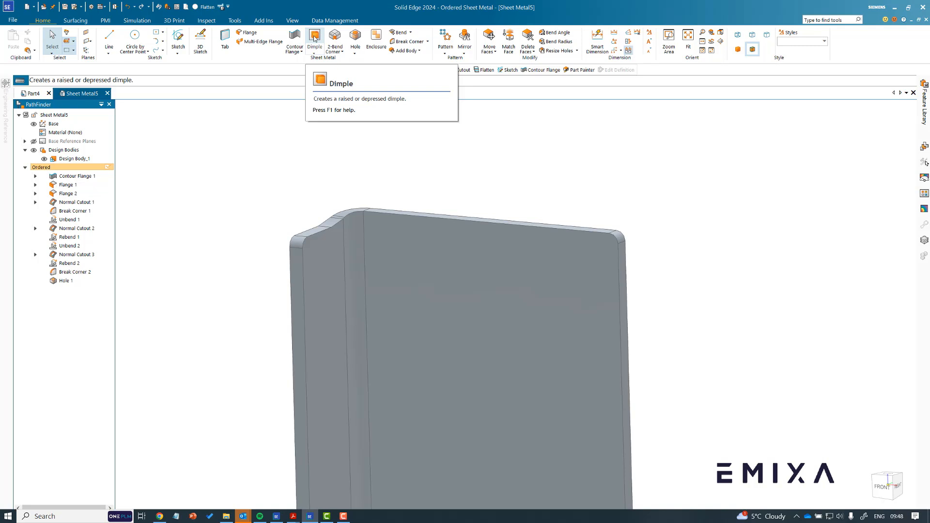
click(355, 38)
click(425, 259)
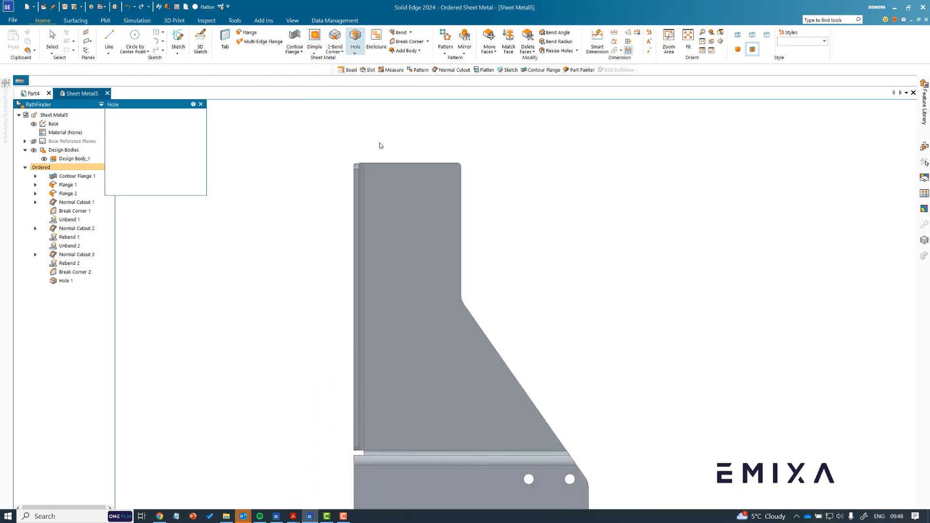
scroll(360, 151, up, 3)
scroll(395, 231, up, 2)
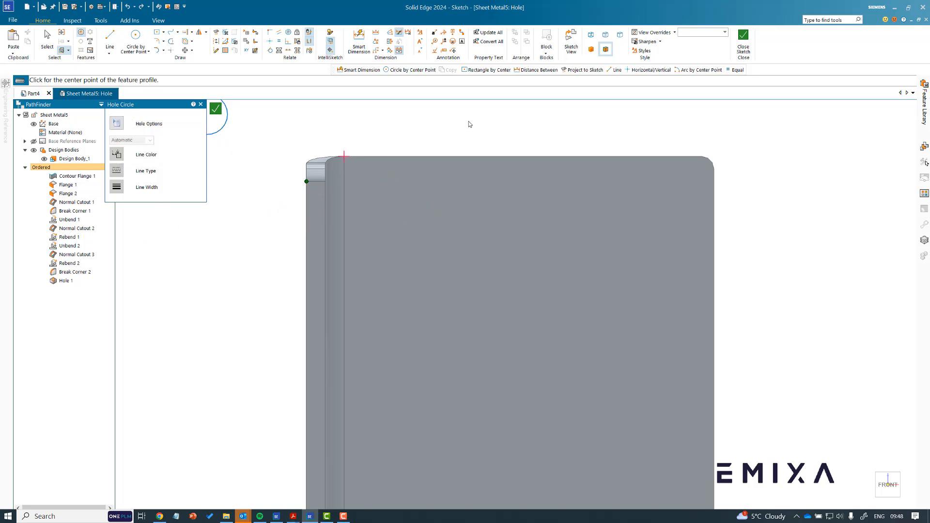
click(442, 179)
scroll(443, 216, up, 5)
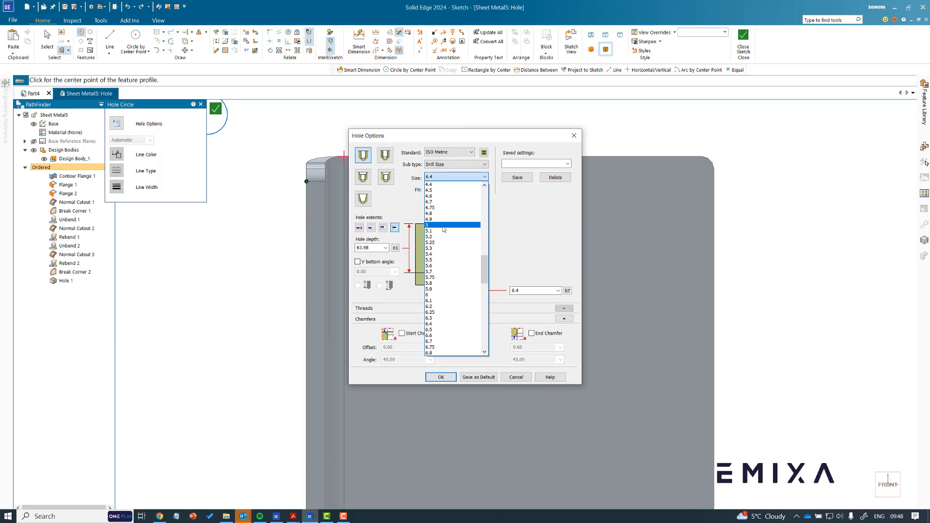
click(444, 225)
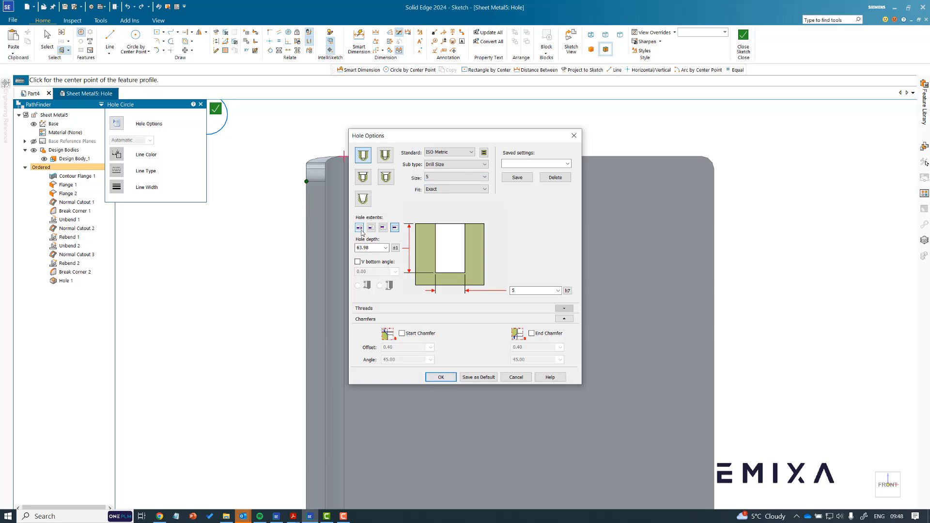
click(441, 377)
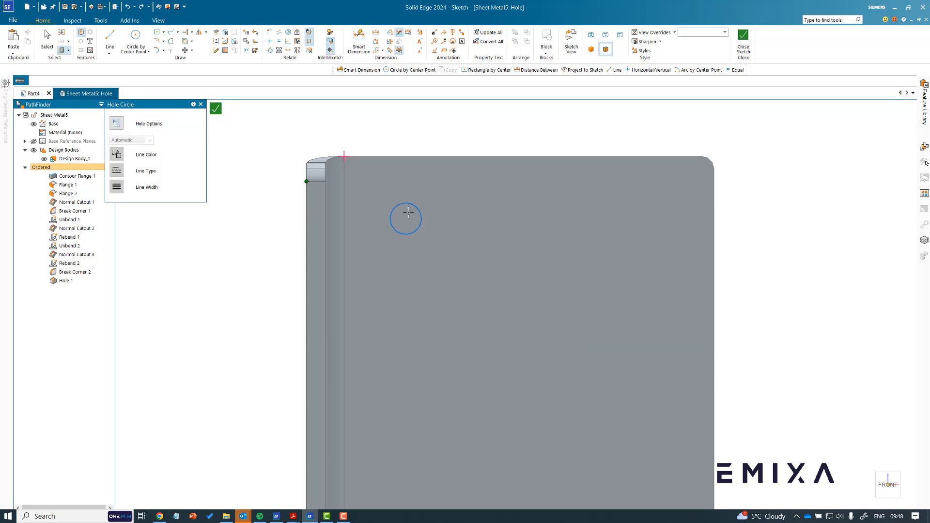
- Place one 5 mm hole near the tall plate's upper flange-side corner and draw a center rectangle about 20.3 × 18.5 mm with a corner at the hole's center
click(408, 209)
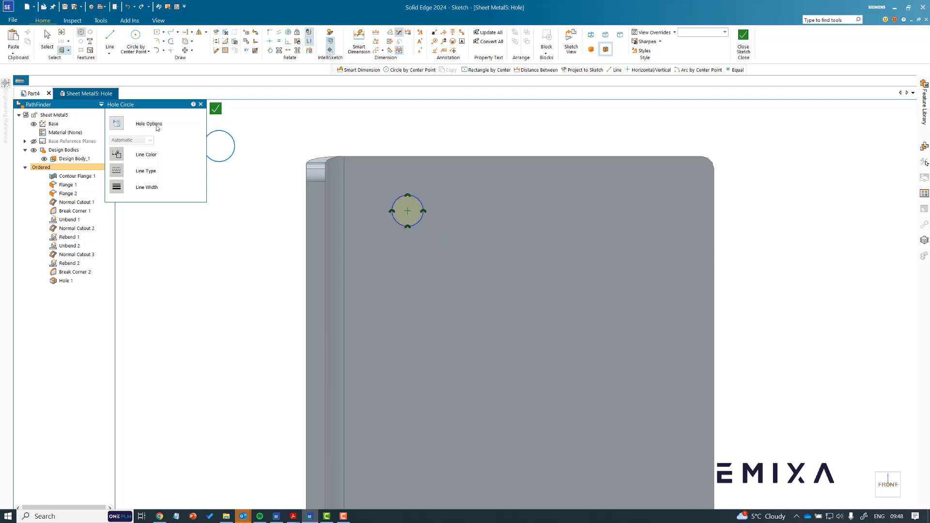
click(164, 34)
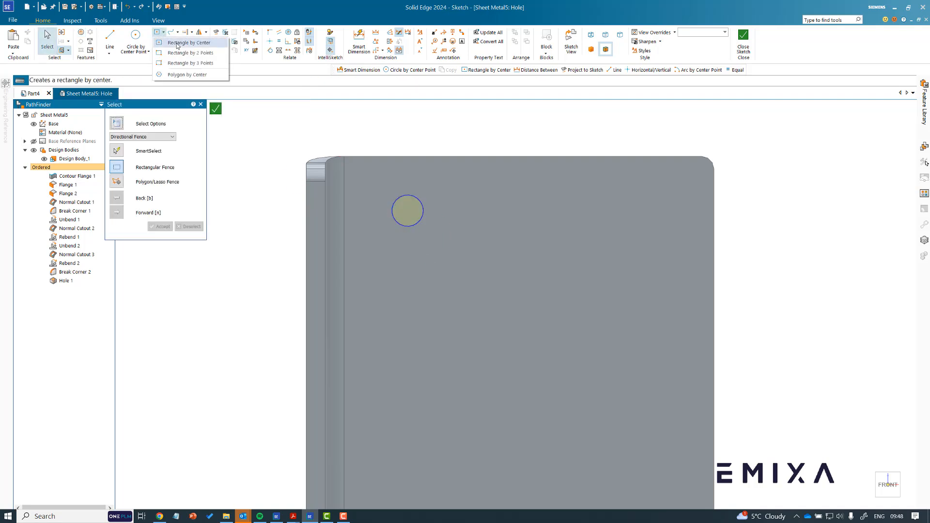
click(178, 43)
click(470, 268)
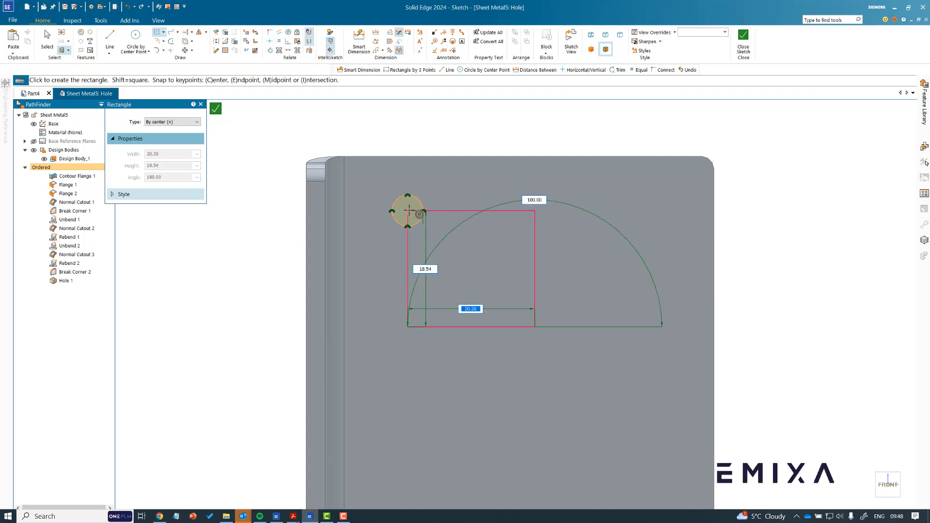
click(407, 210)
- Divide the rectangle into four equal parts with a vertical and a horizontal line between its side midpoints
key(l)
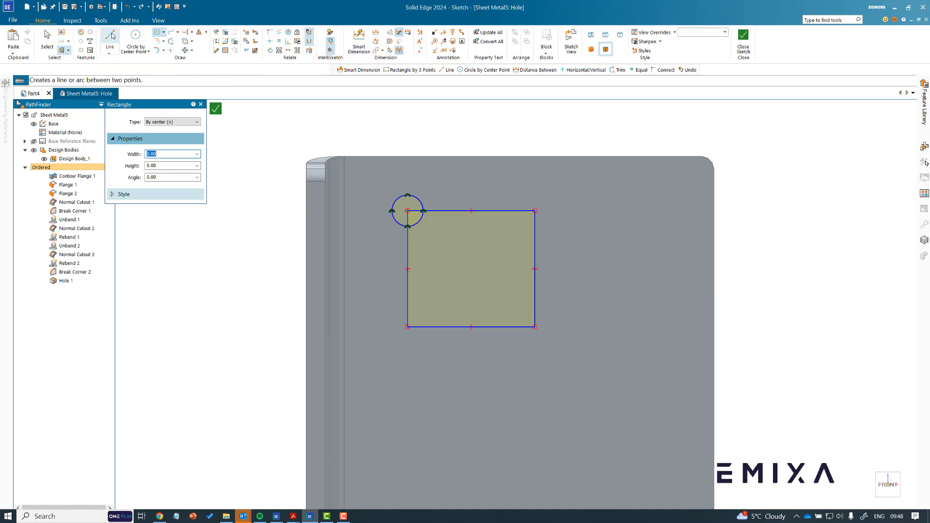
click(471, 211)
click(471, 327)
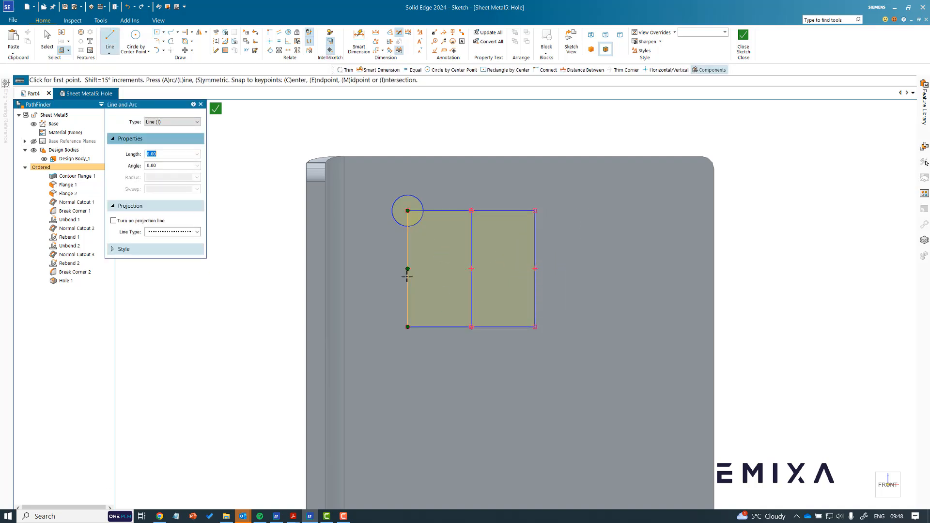
click(408, 269)
click(535, 269)
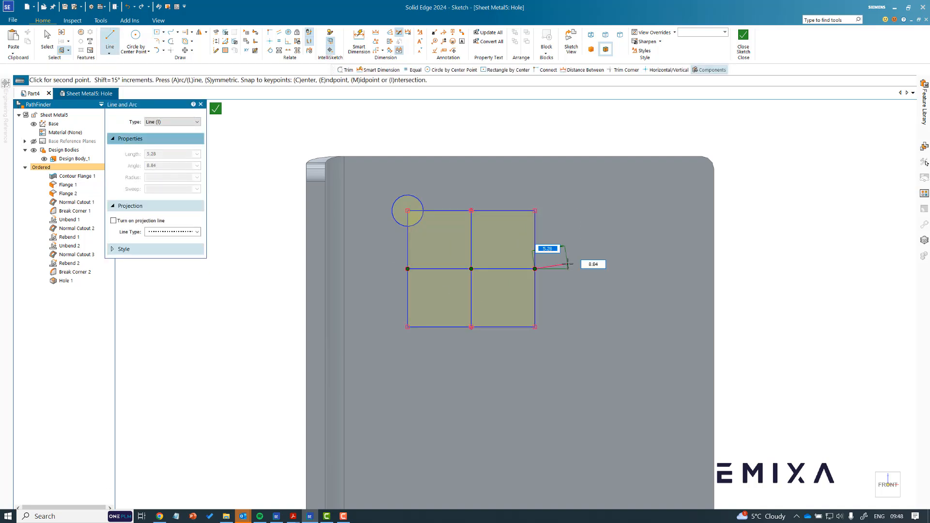
- Place 5 mm hole circles on the remaining eight corners, midpoints and center of the divided rectangle to form a 3 × 3 grid
click(81, 32)
click(471, 212)
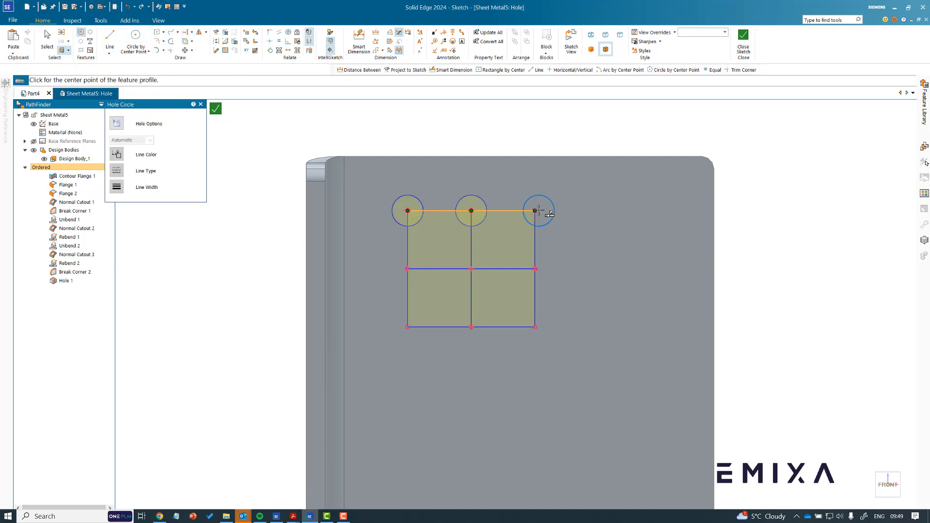
click(535, 211)
click(535, 269)
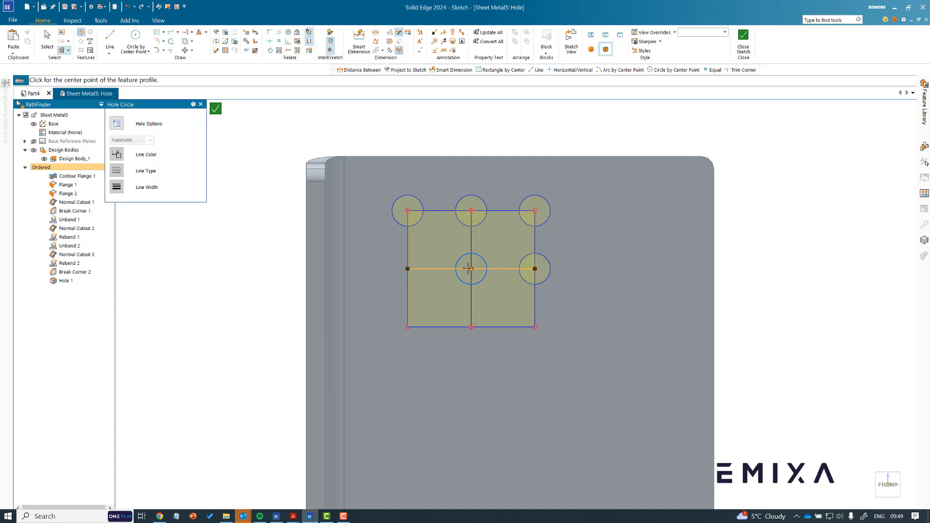
click(471, 268)
click(408, 268)
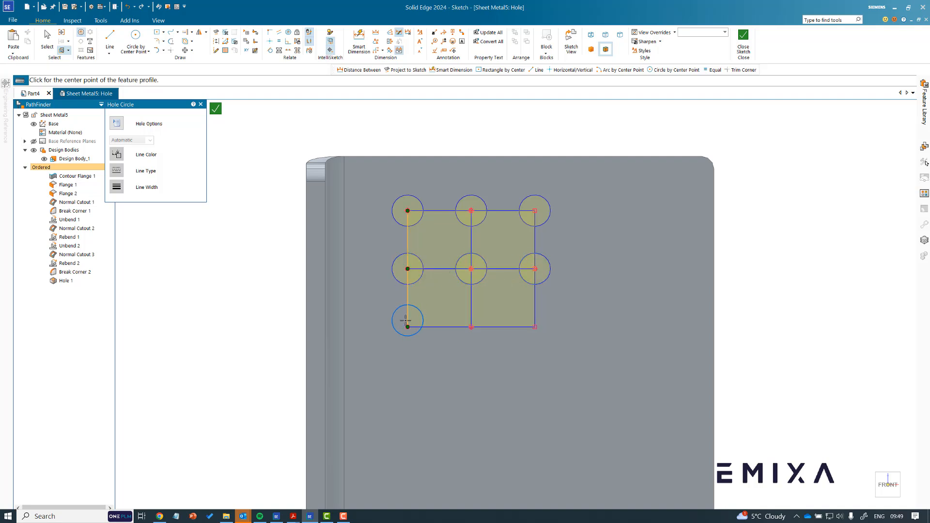
click(407, 327)
click(471, 327)
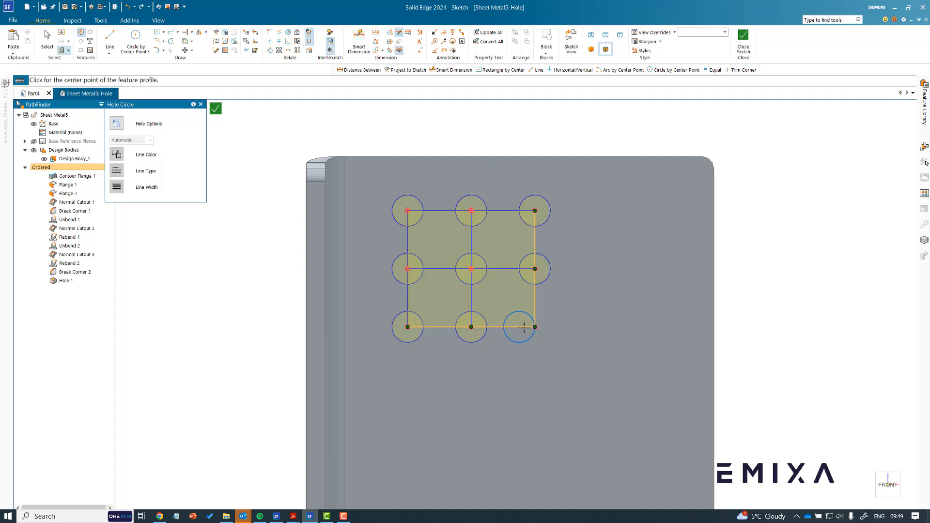
click(534, 328)
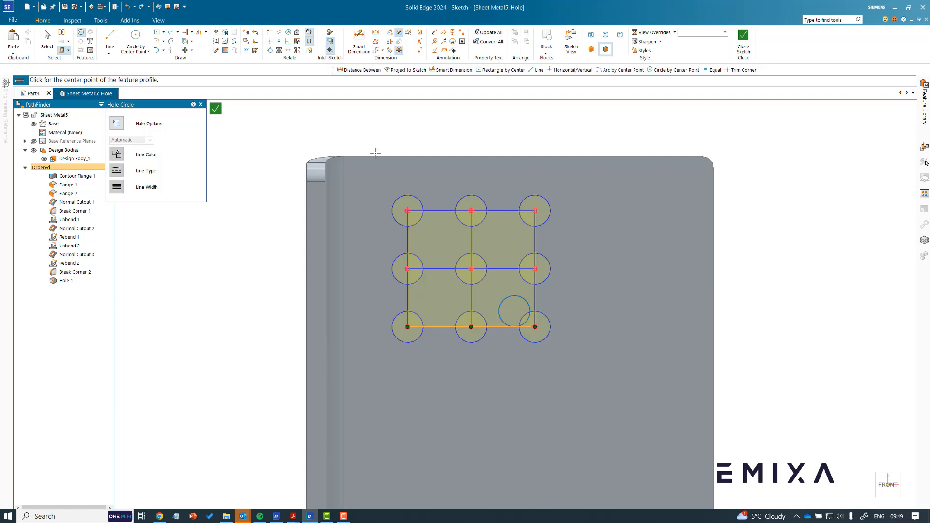
- Dimension the hole grid's rectangle to 20 mm wide and 20 mm high
click(358, 41)
click(425, 210)
click(443, 173)
text(20)
key(Return)
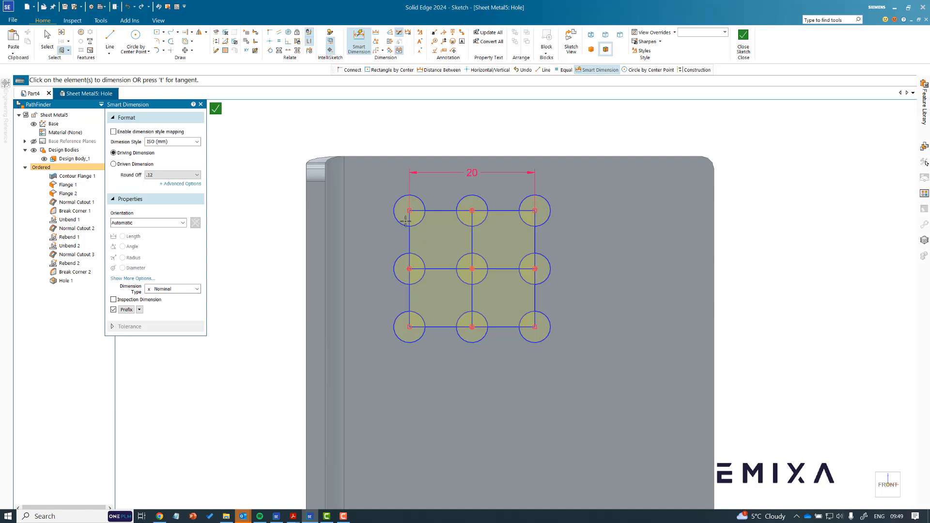
click(410, 236)
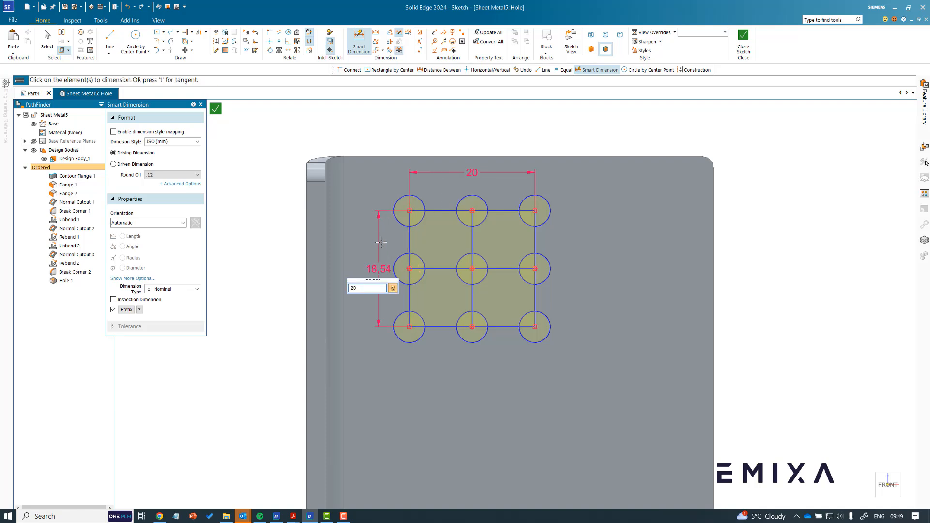
key(Return)
- Dimension the grid's upper row 10 mm below the tall plate's top edge
click(375, 33)
click(437, 203)
click(448, 156)
click(603, 192)
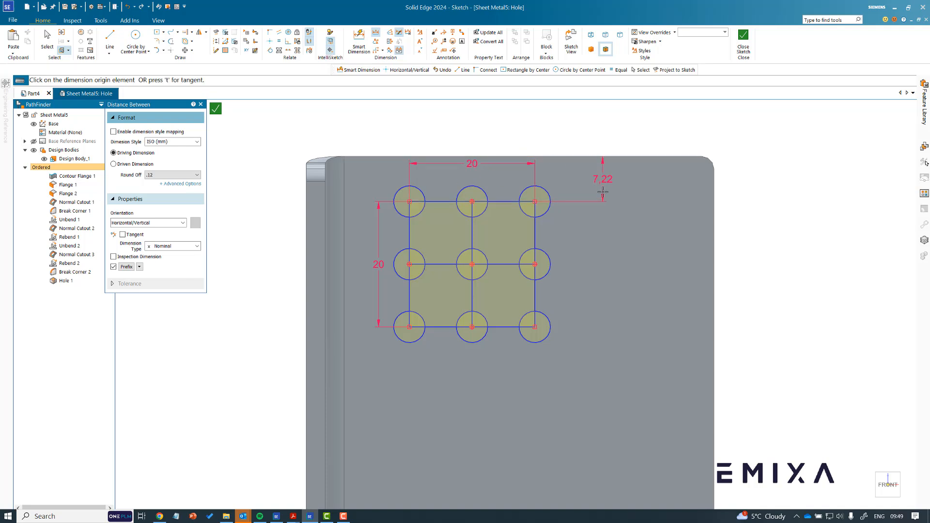
text(10)
key(Return)
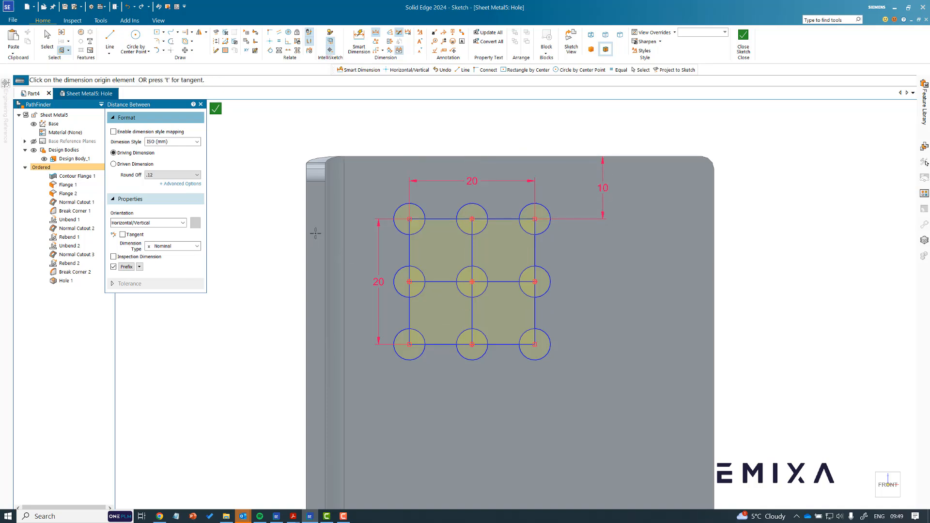
- Dimension the hole grid's left column 20 mm from the outer left edge of the tall plate's side flange
click(316, 234)
click(410, 250)
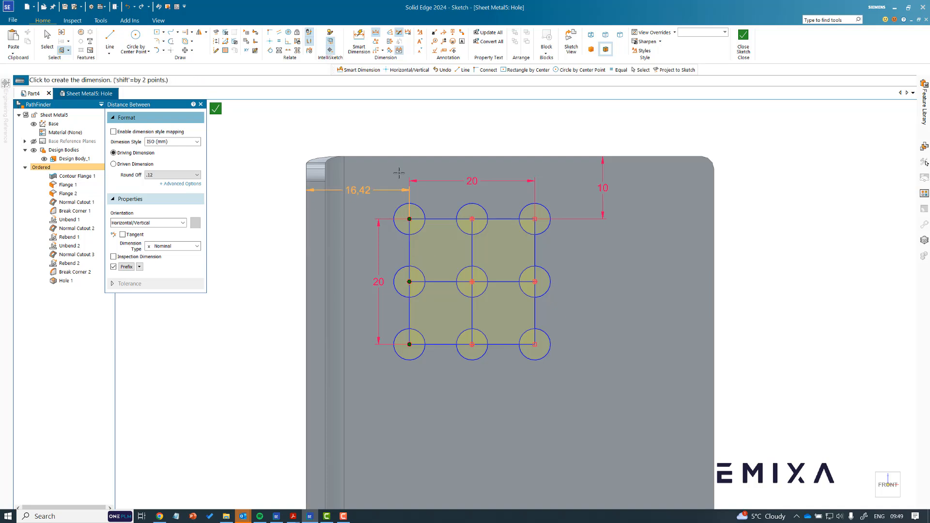
click(396, 144)
text(20)
key(Return)
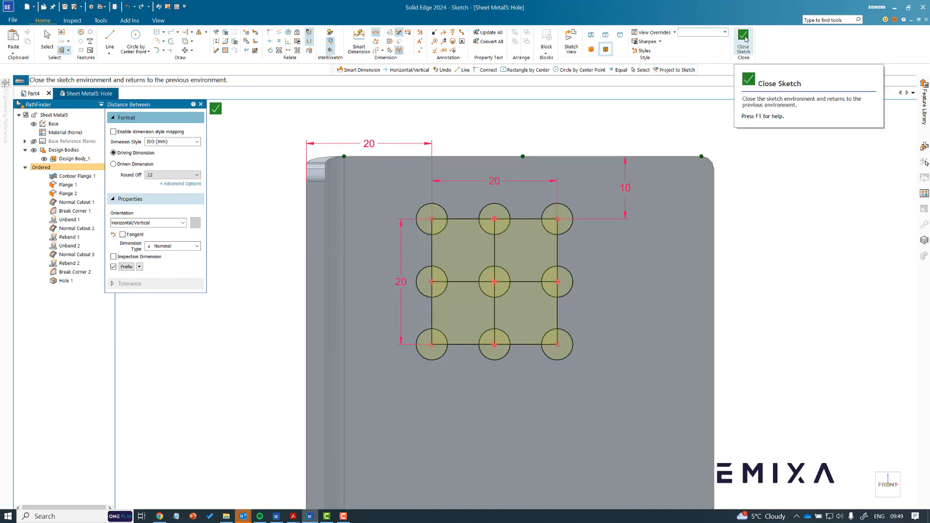
- Set the hole grid's horizontal offset from the left flange edge to 15 mm
key(Escape)
click(371, 145)
text(15)
key(Return)
click(502, 116)
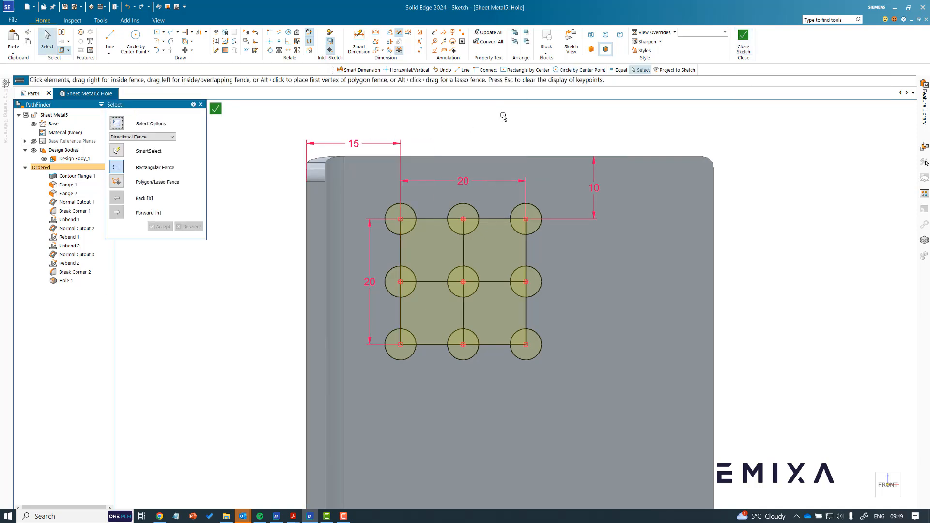
- Close the hole grid sketch and finish the hole feature on the tall plate
click(743, 44)
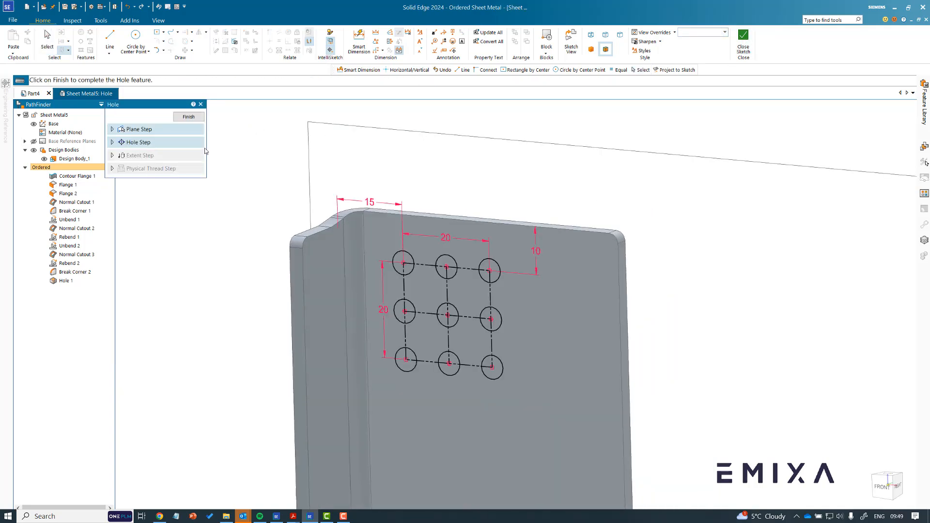
click(188, 117)
click(188, 117)
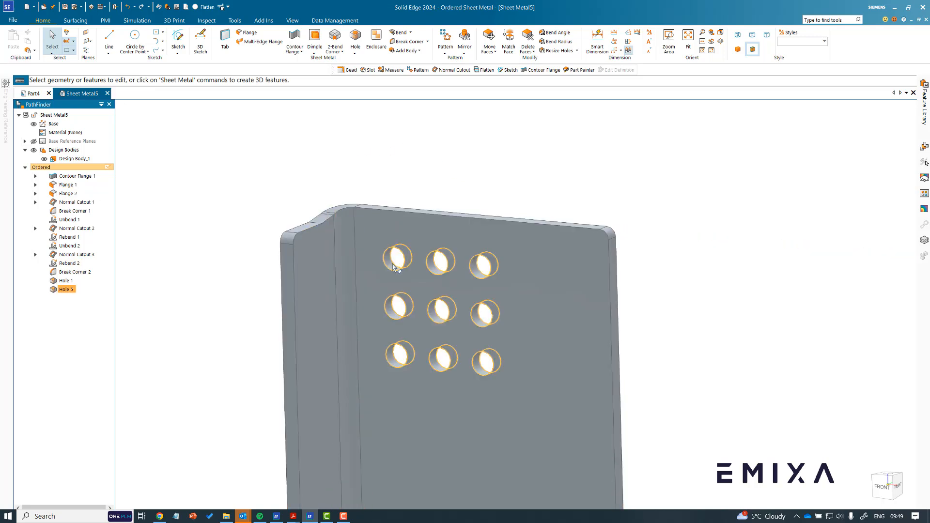
- Edit the finished 3 × 3 hole feature, setting its horizontal offset from the left flange edge to 16 mm
click(398, 264)
click(434, 237)
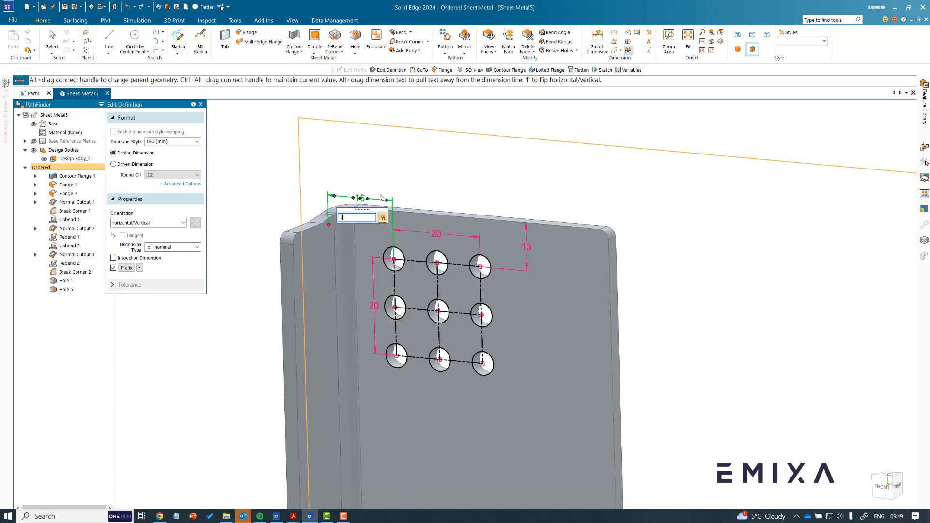
click(475, 178)
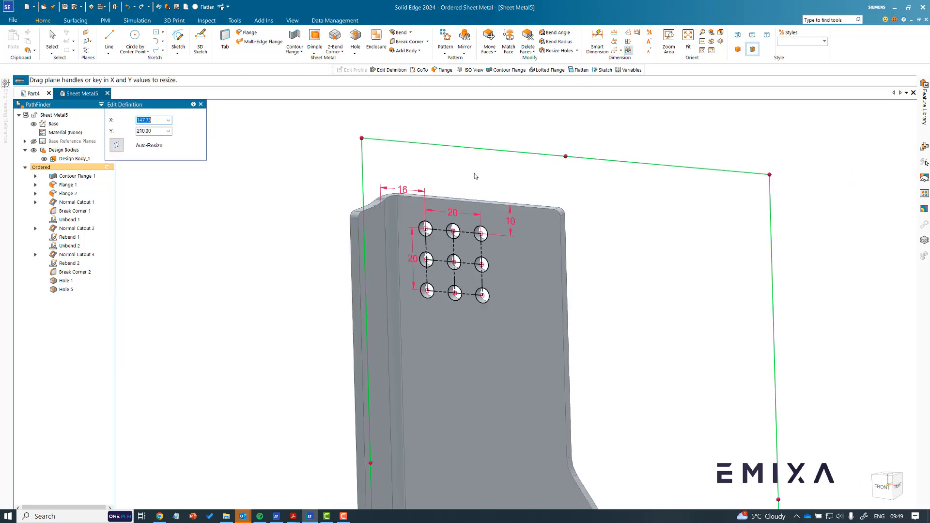
key(Escape)
scroll(402, 167, down, 4)
click(499, 234)
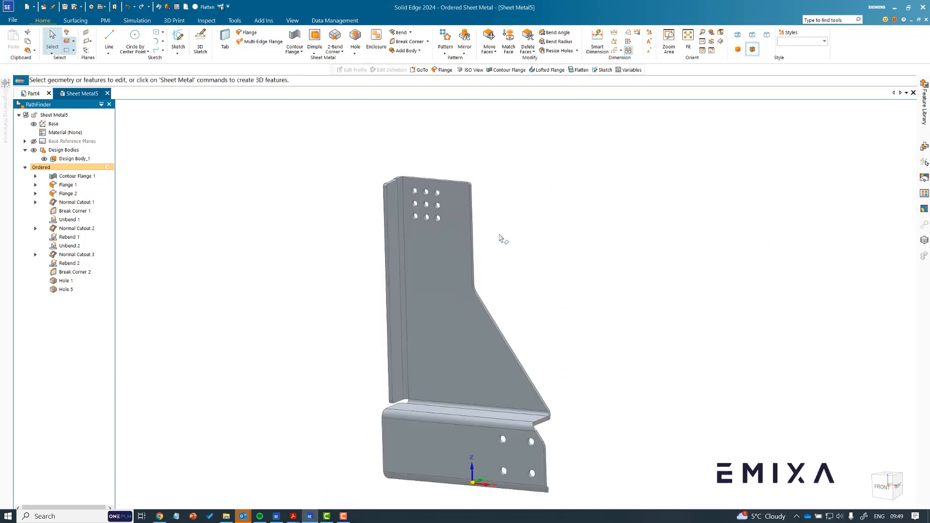
- Create a flat pattern of the bracket with the lower panel's front face upward and its bottom edge defining the x-axis and origin
scroll(499, 234, down, 2)
scroll(552, 389, up, 3)
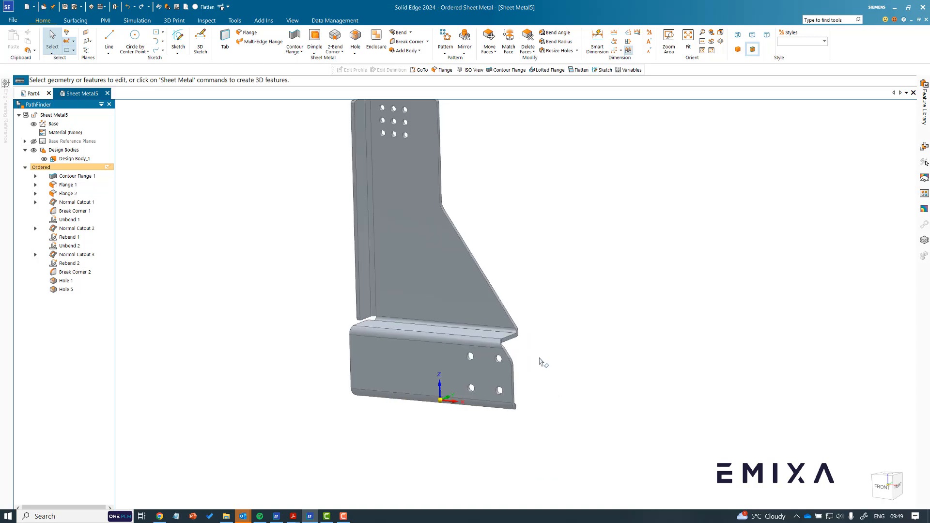
middle_drag(546, 347, 494, 226)
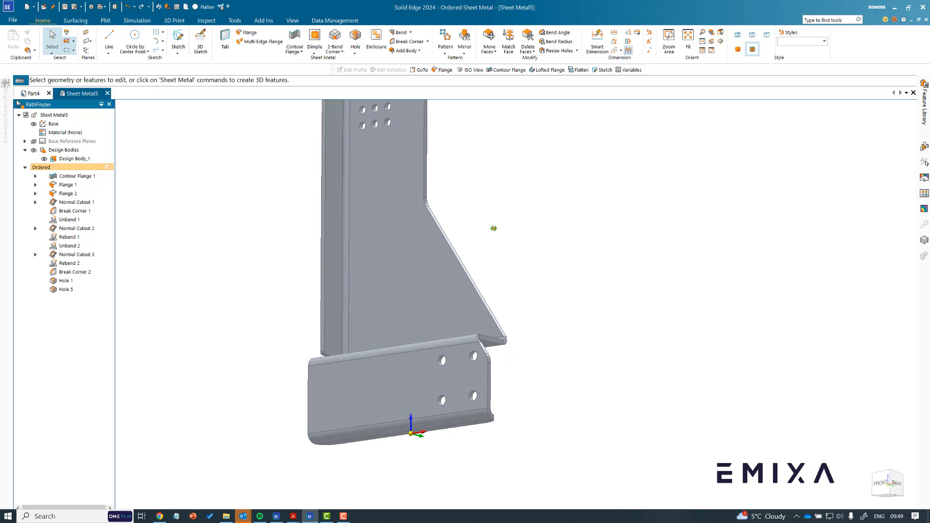
scroll(484, 213, down, 2)
scroll(462, 188, up, 2)
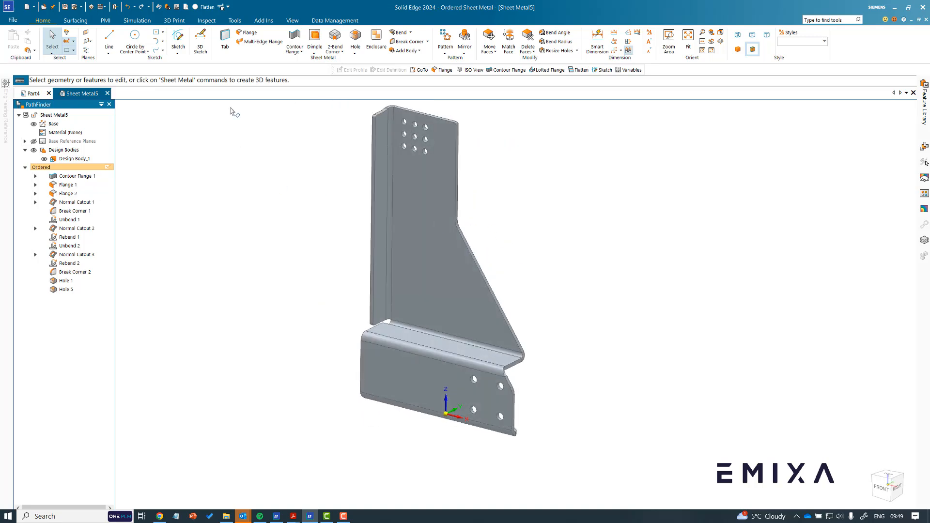
click(235, 21)
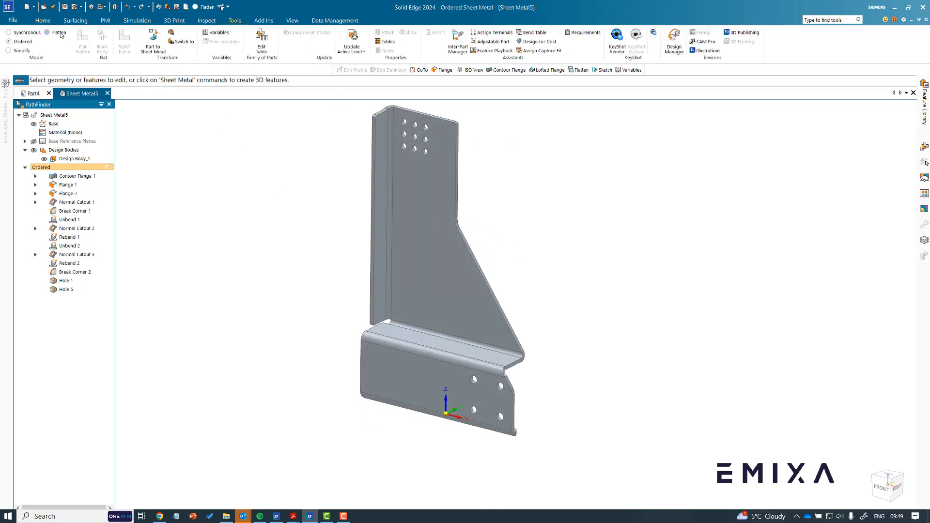
click(83, 39)
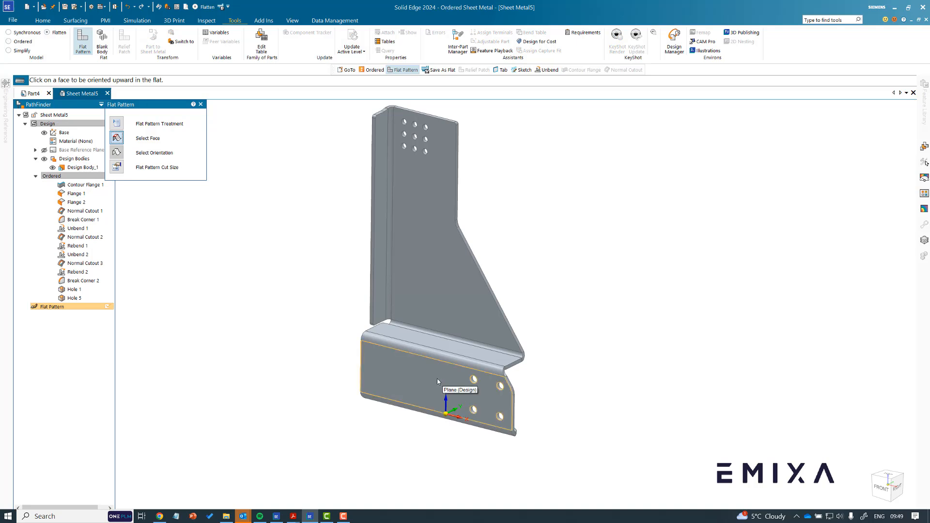
click(421, 375)
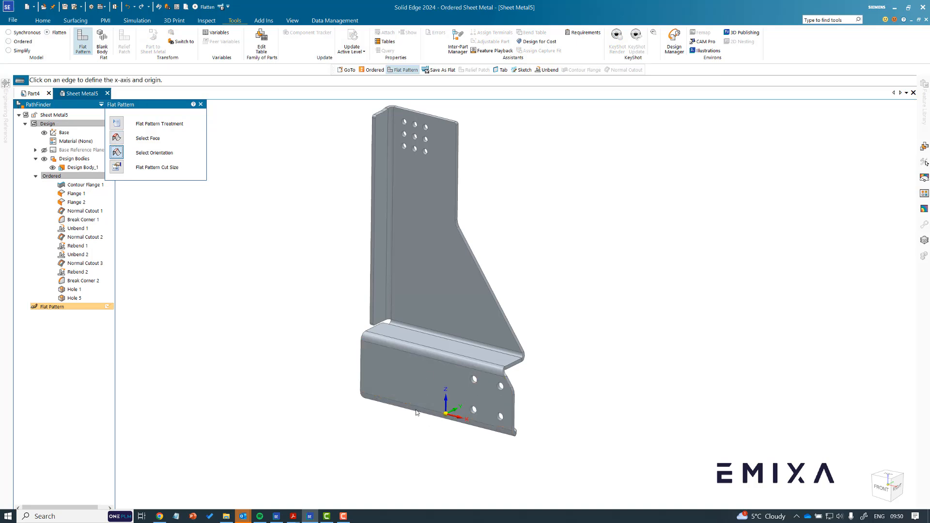
click(387, 403)
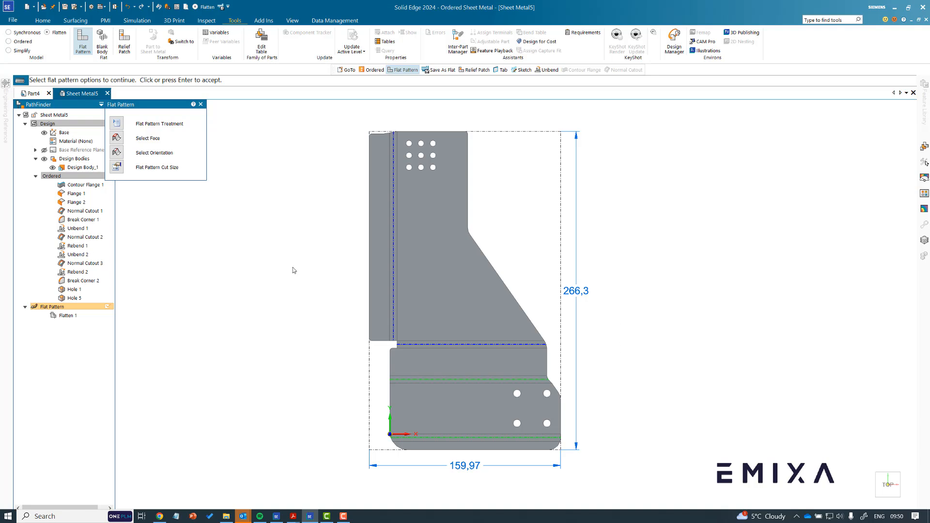
- Leave the Flat Pattern command and return to the ordered model
click(64, 176)
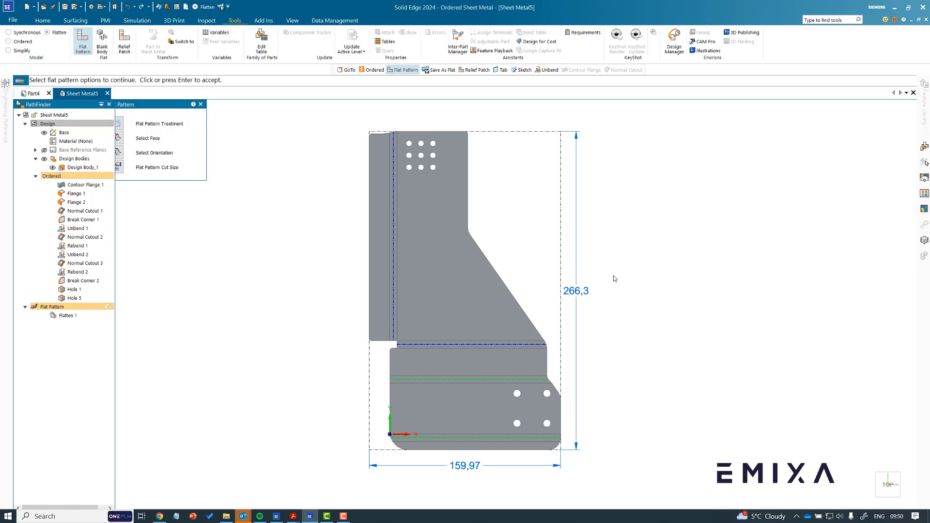
middle_drag(328, 261, 310, 264)
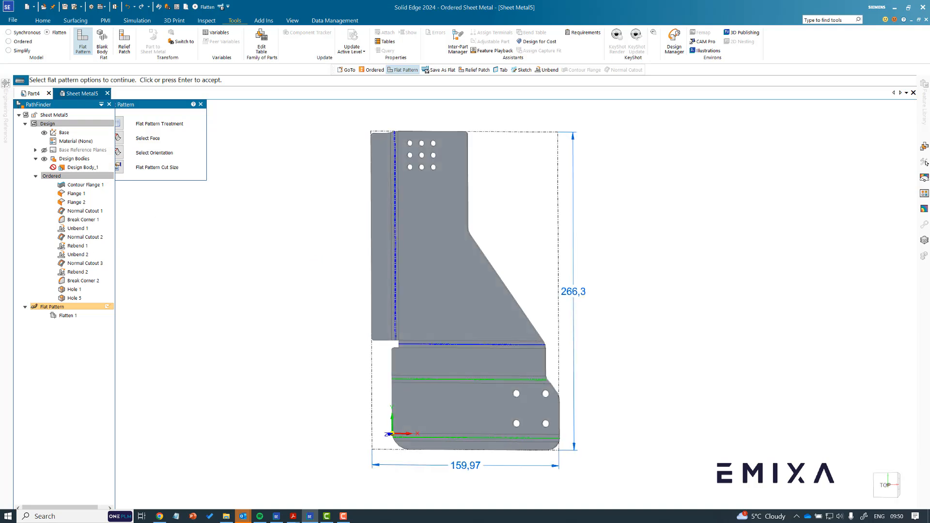
click(85, 177)
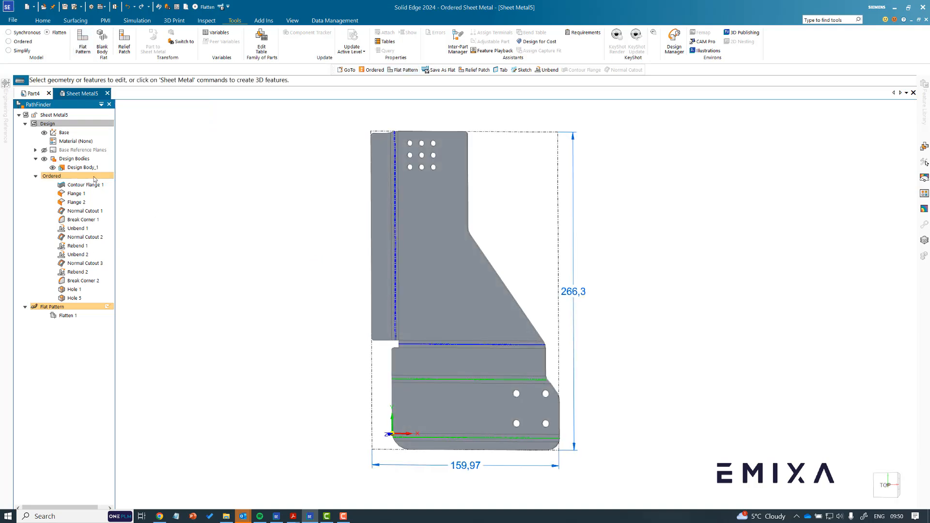